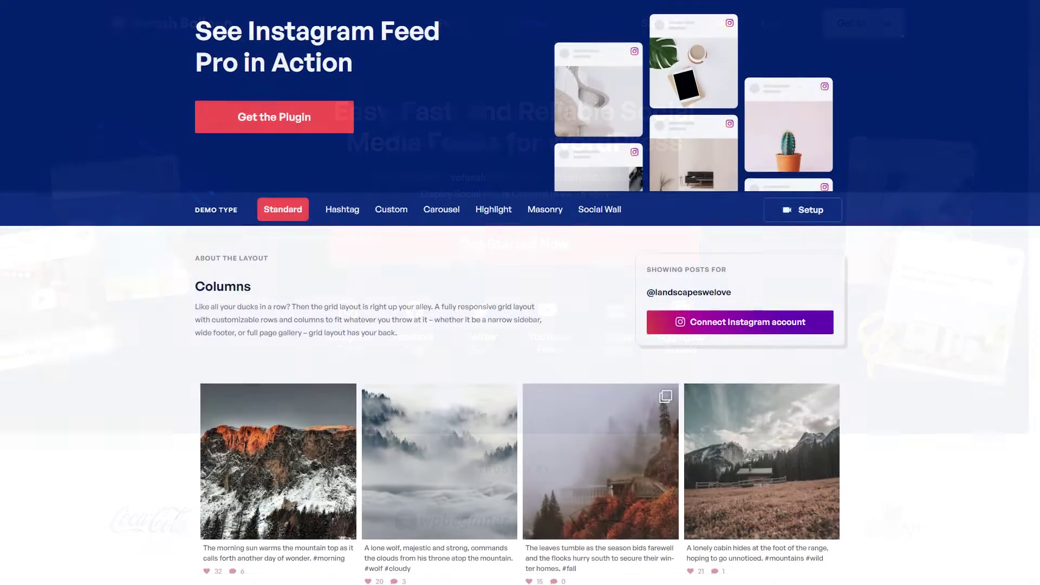
Step: Scroll through the Instagram Feed Pro demo grid of landscape posts
scroll(520, 293, "down", 2)
scroll(520, 293, "down", 3)
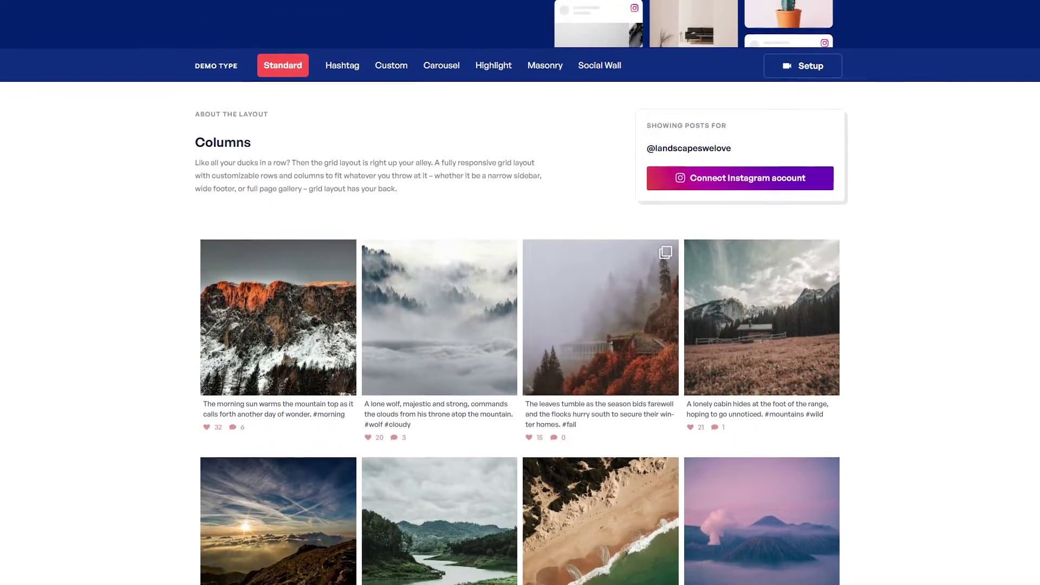
scroll(520, 293, "down", 1)
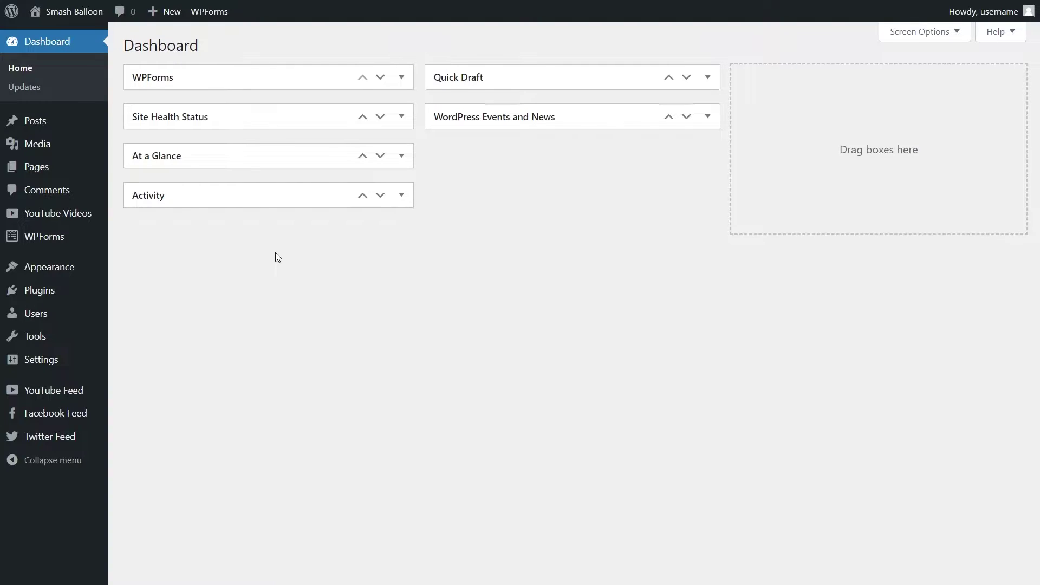
Step: Upload the Instagram Feed Pro 6.2 Developer zip as a new plugin, install it and activate it
mouse_move(72, 293)
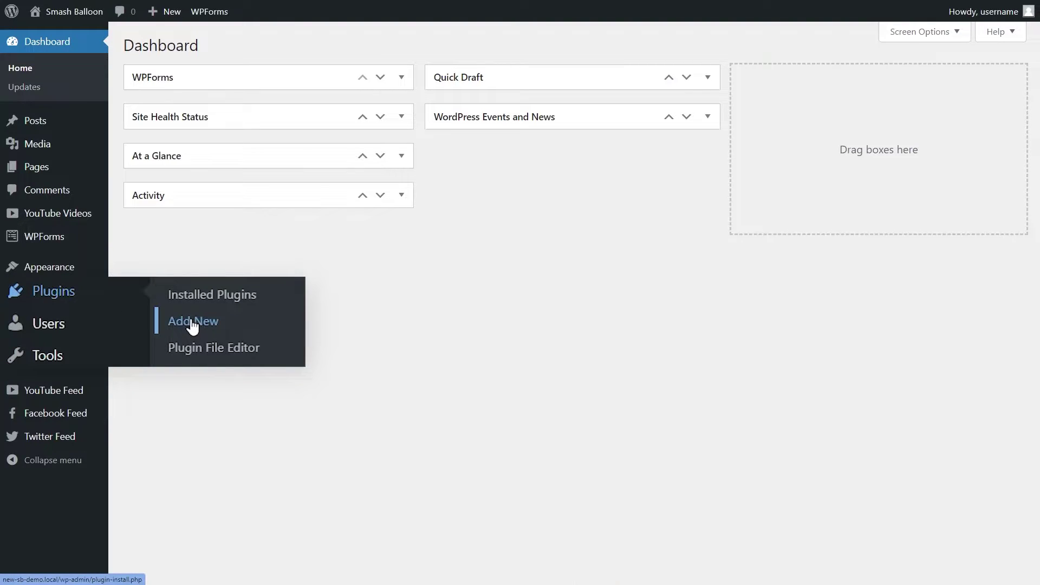
left_click(193, 322)
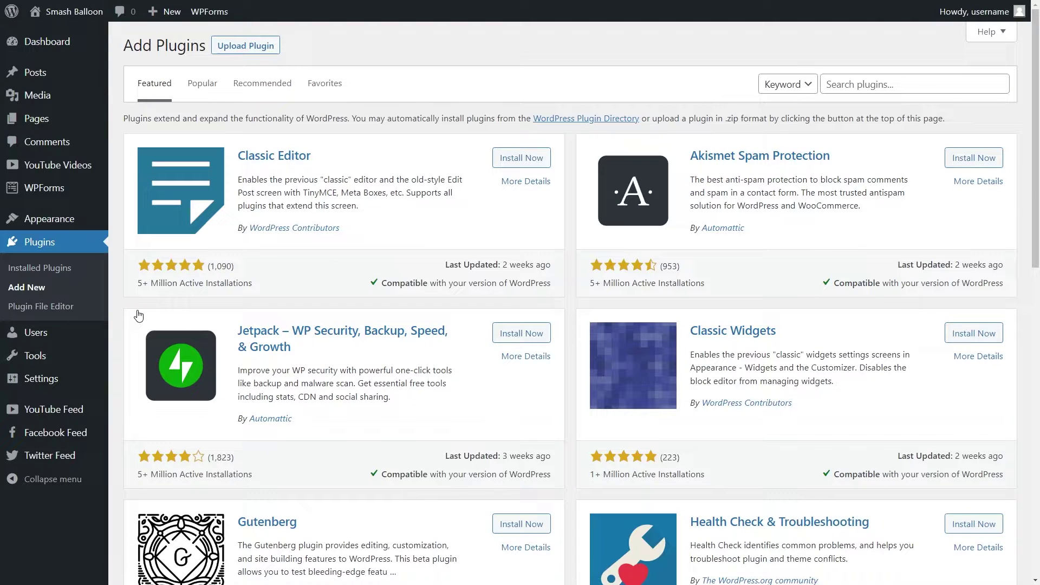
left_click(281, 56)
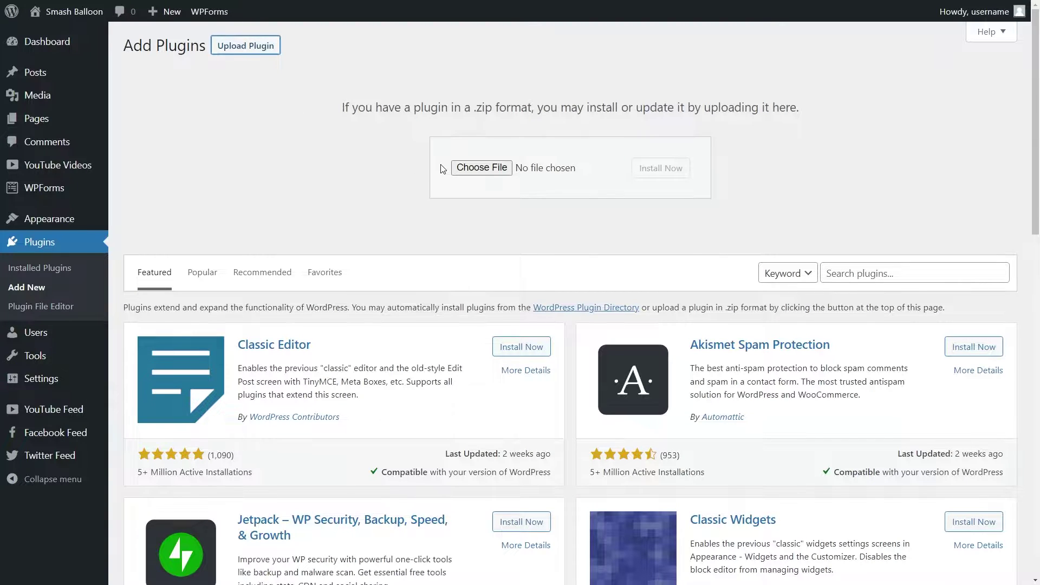
left_click(467, 168)
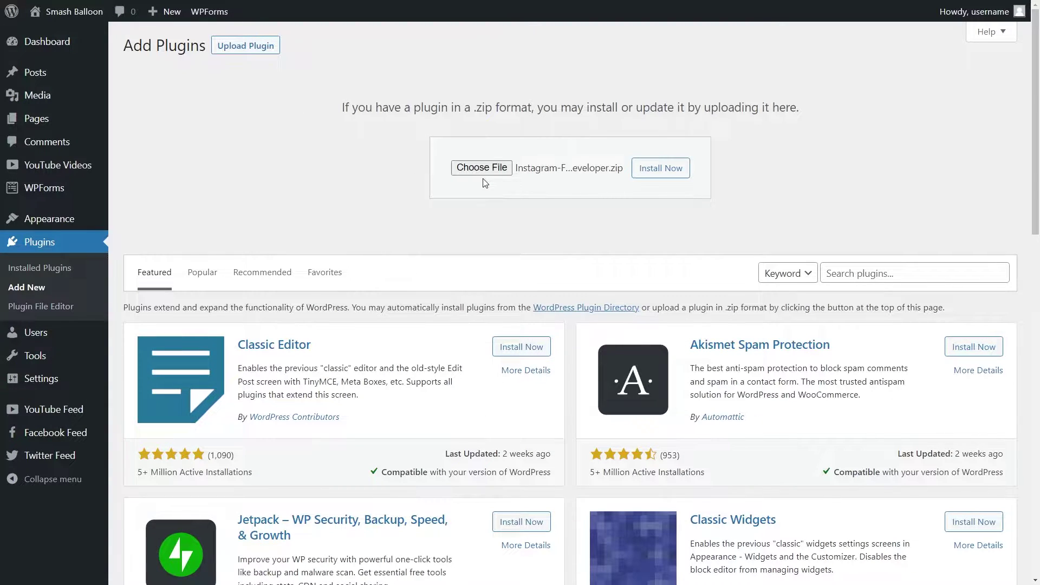
left_click(652, 172)
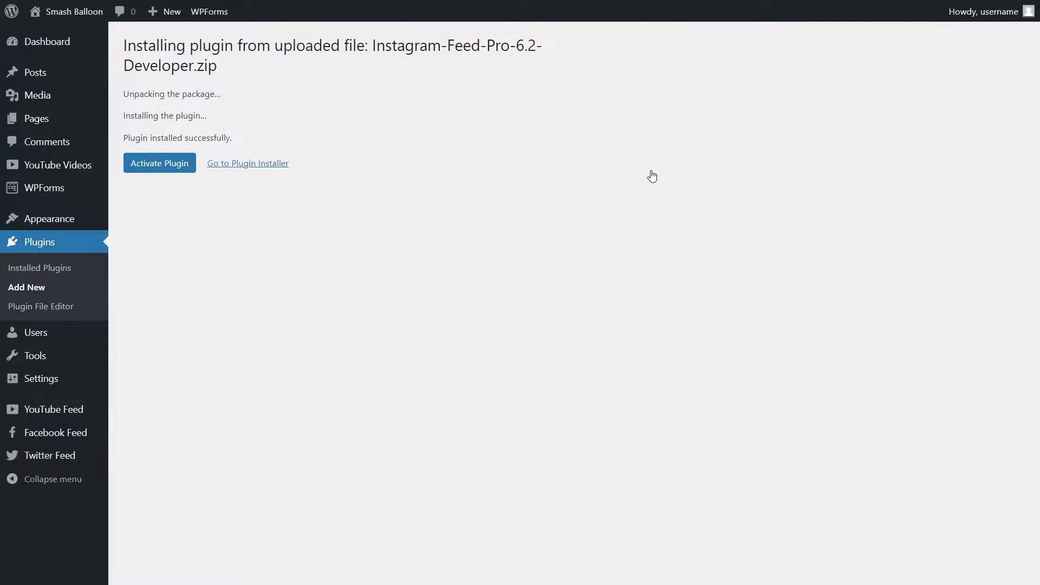
left_click(165, 164)
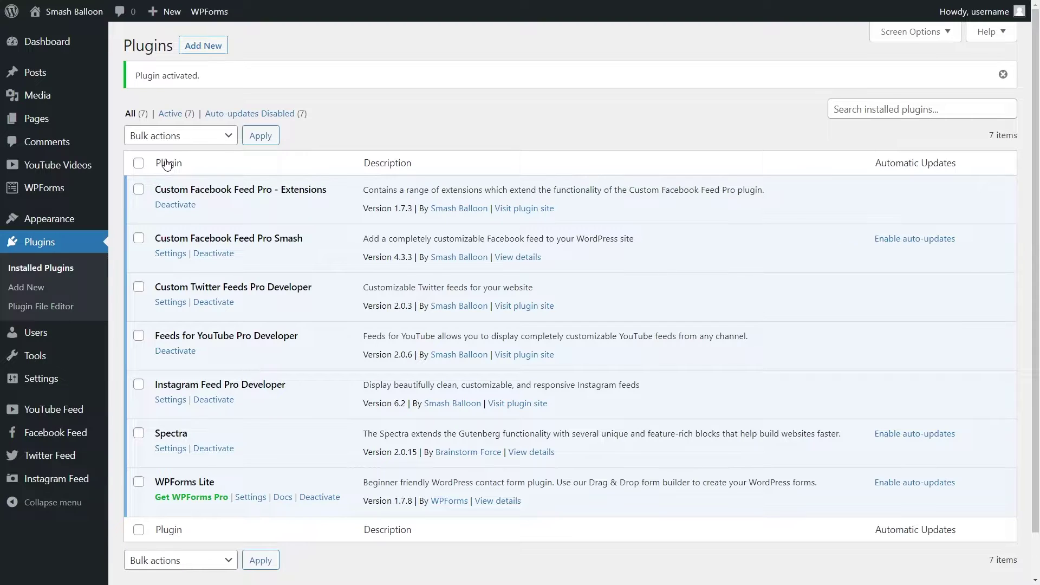
Step: Paste the license key into Instagram Feed settings, activate it, then go to All Feeds
mouse_move(77, 484)
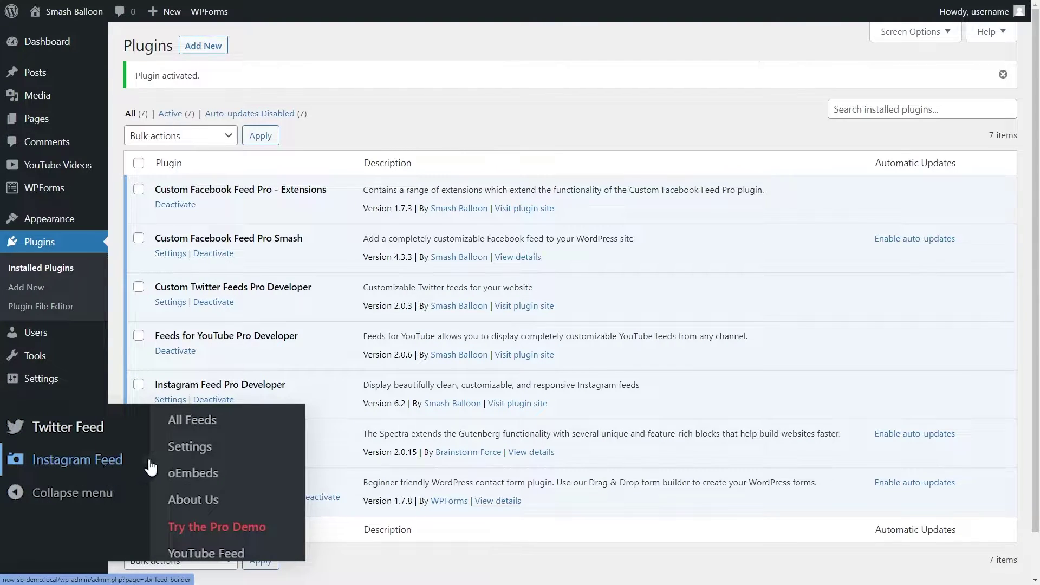
left_click(179, 449)
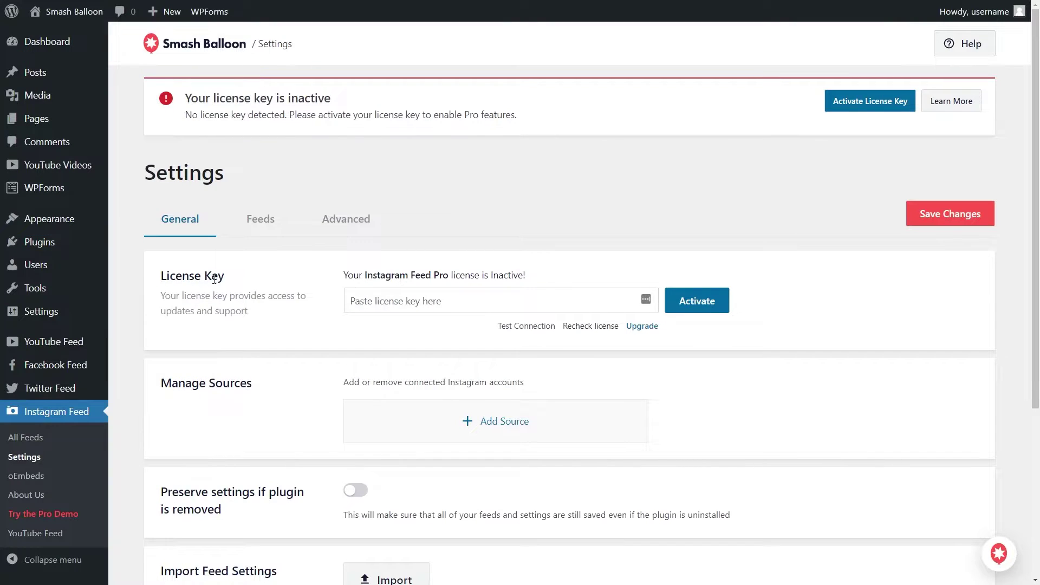
left_click(453, 303)
key("ctrl+v")
left_click(684, 300)
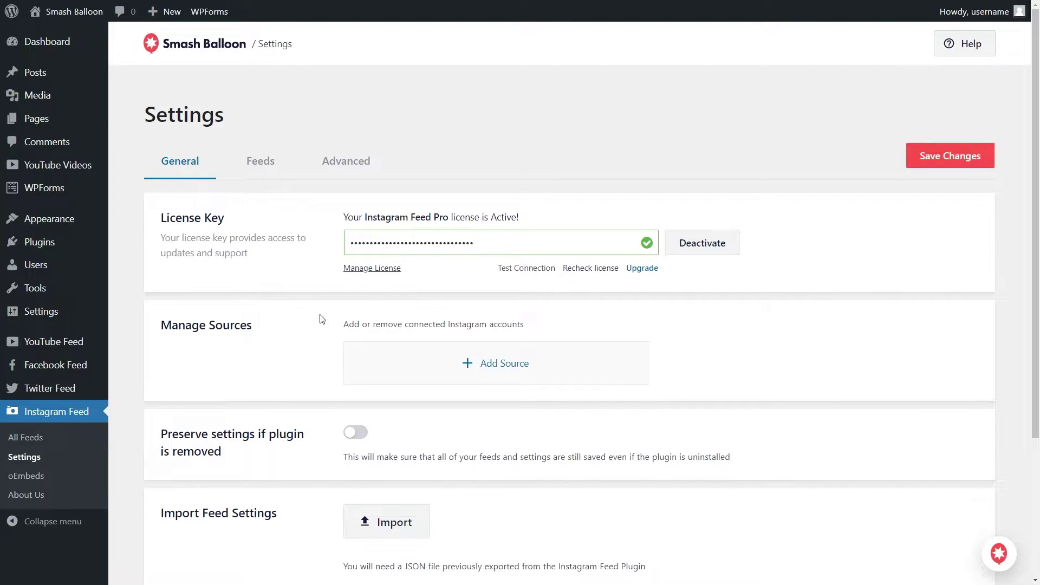
left_click(35, 438)
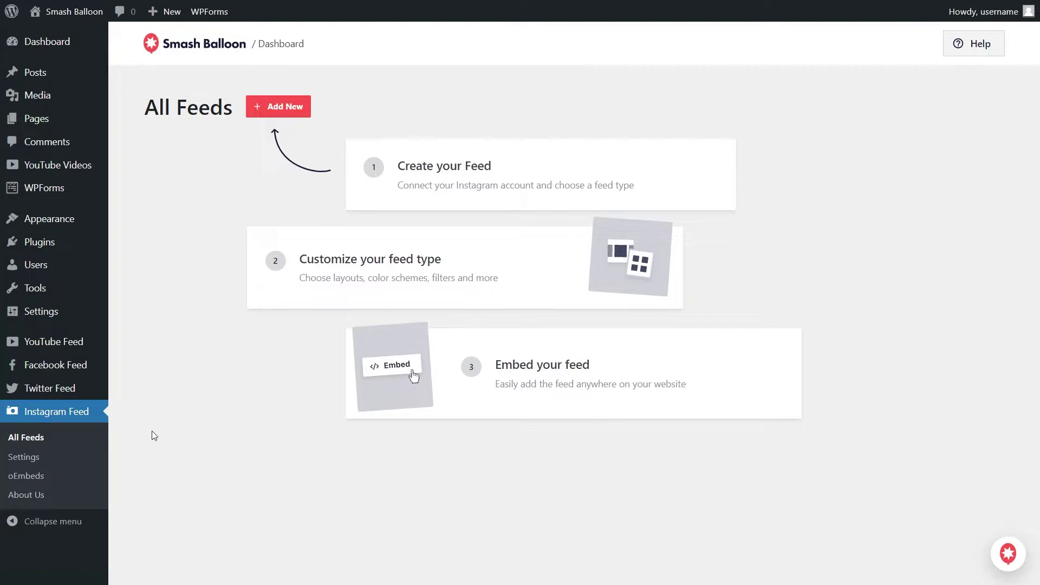
Step: Add a new feed with Public Hashtag as its only type and continue to source selection
left_click(274, 106)
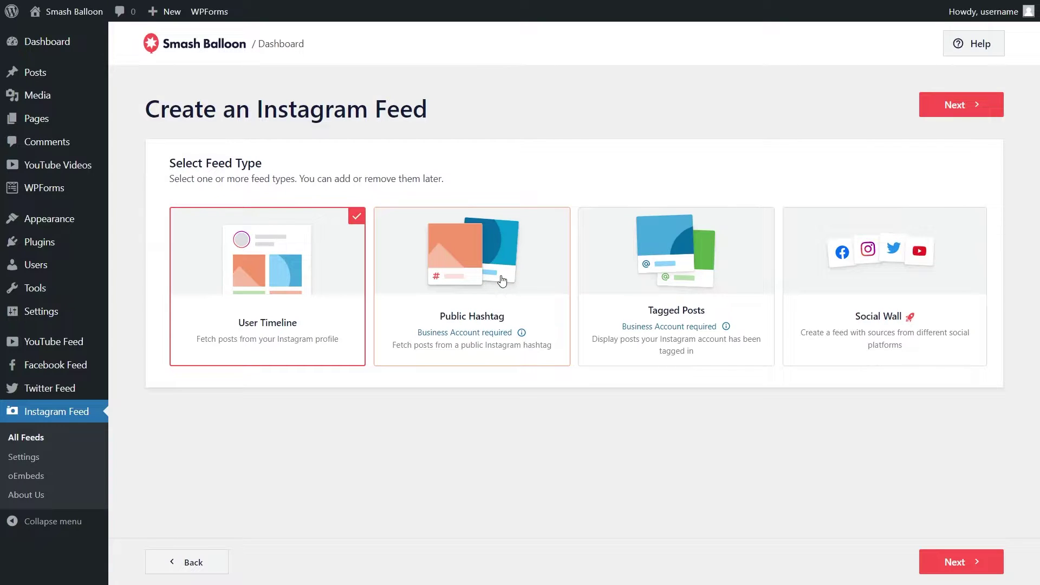
left_click(628, 274)
left_click(549, 275)
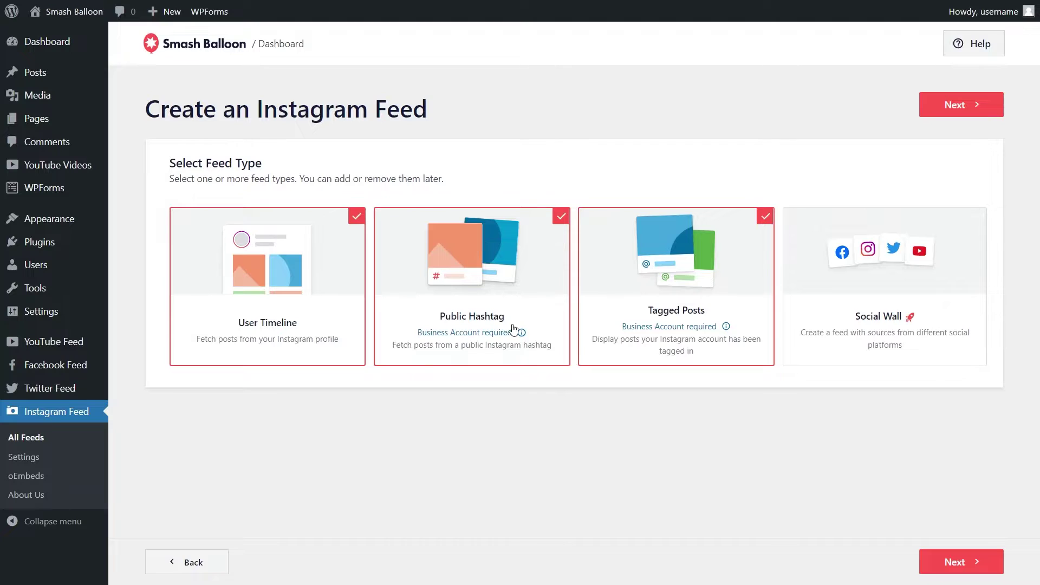
left_click(313, 298)
left_click(649, 288)
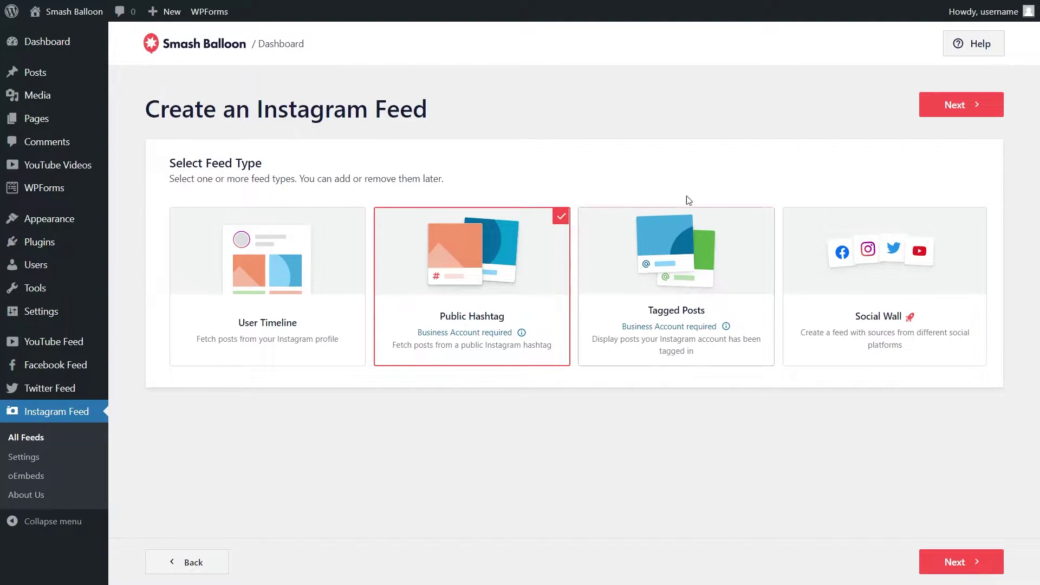
left_click(924, 108)
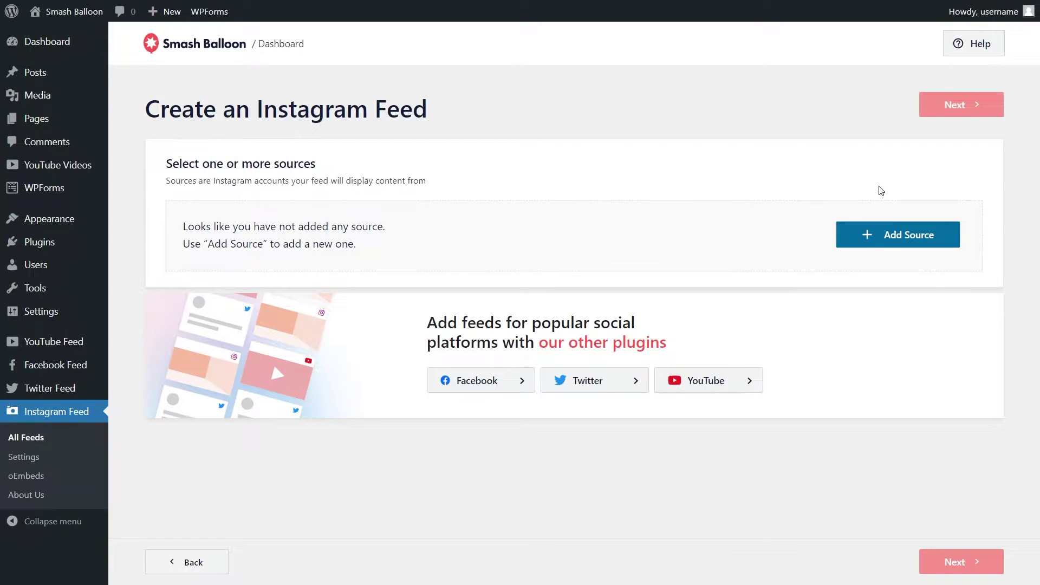
Step: Log in with Facebook and authorize the landscapeswelove account and the Smash Balloon Dev page
left_click(899, 234)
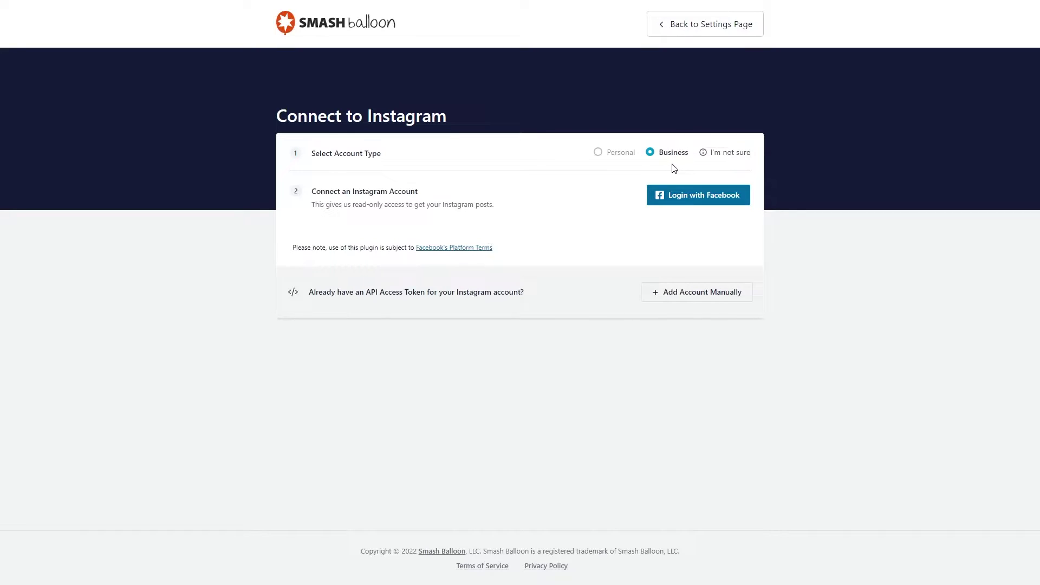
left_click(690, 200)
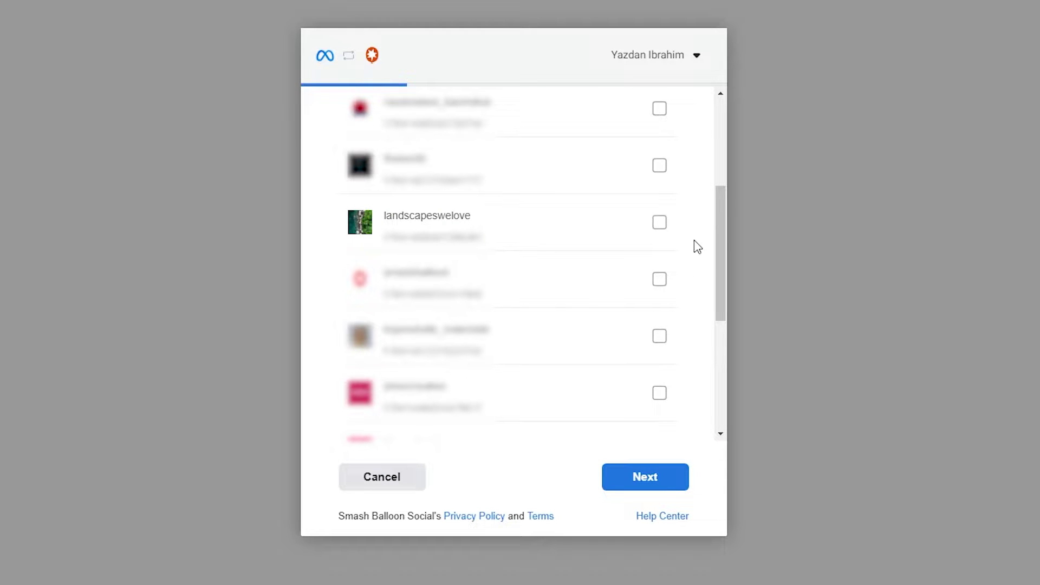
left_click(661, 227)
left_click(639, 467)
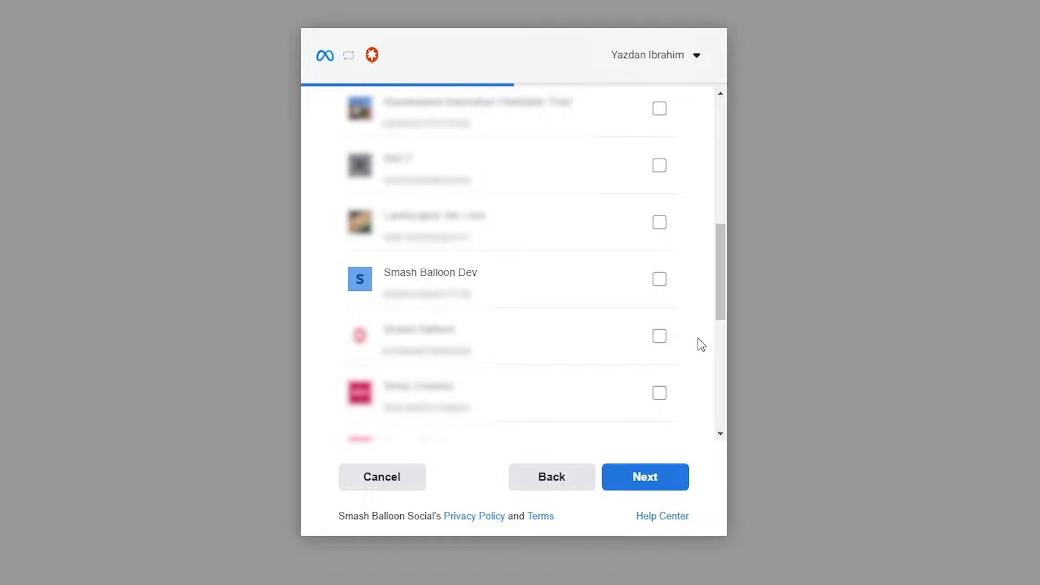
left_click(659, 280)
left_click(645, 477)
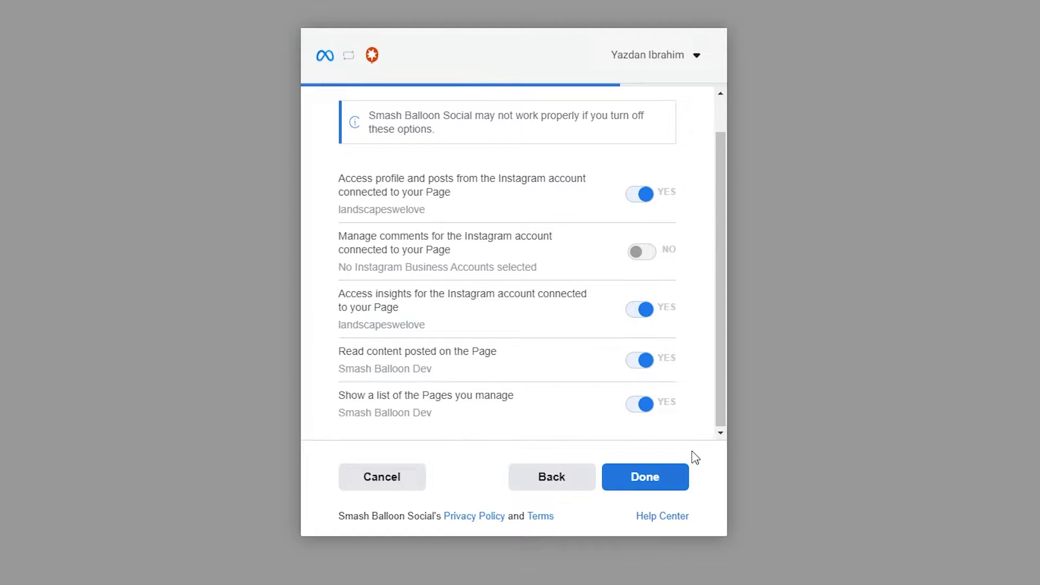
left_click(672, 480)
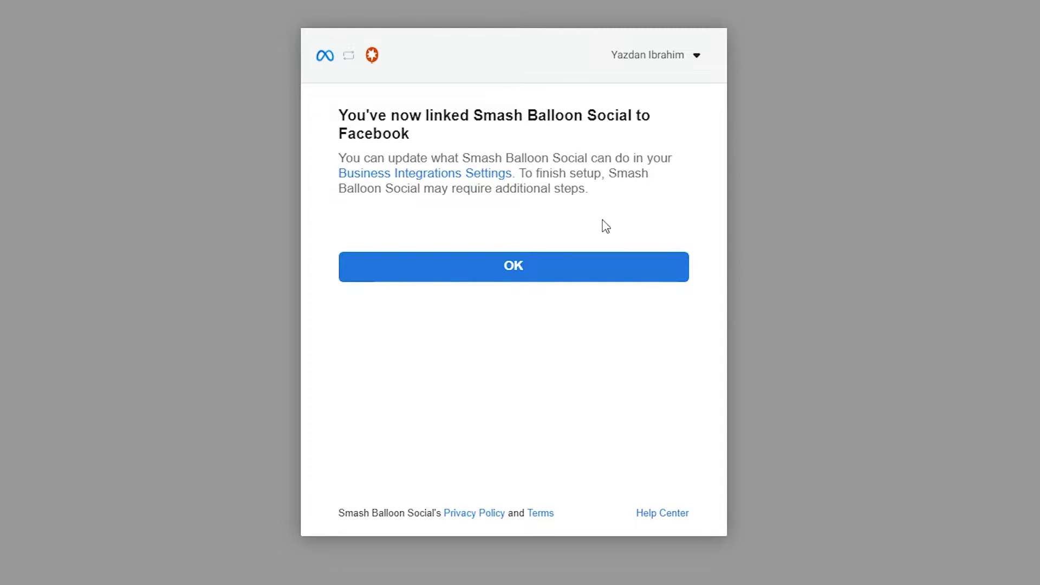
left_click(526, 269)
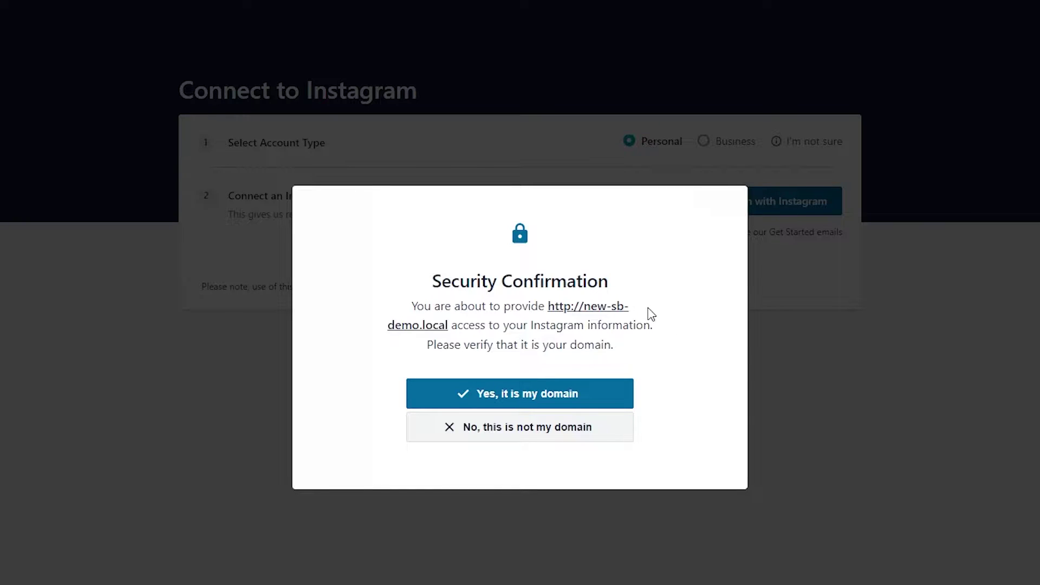
Step: Confirm the site domain and add the landscapeswelove business account as the feed source
left_click(596, 396)
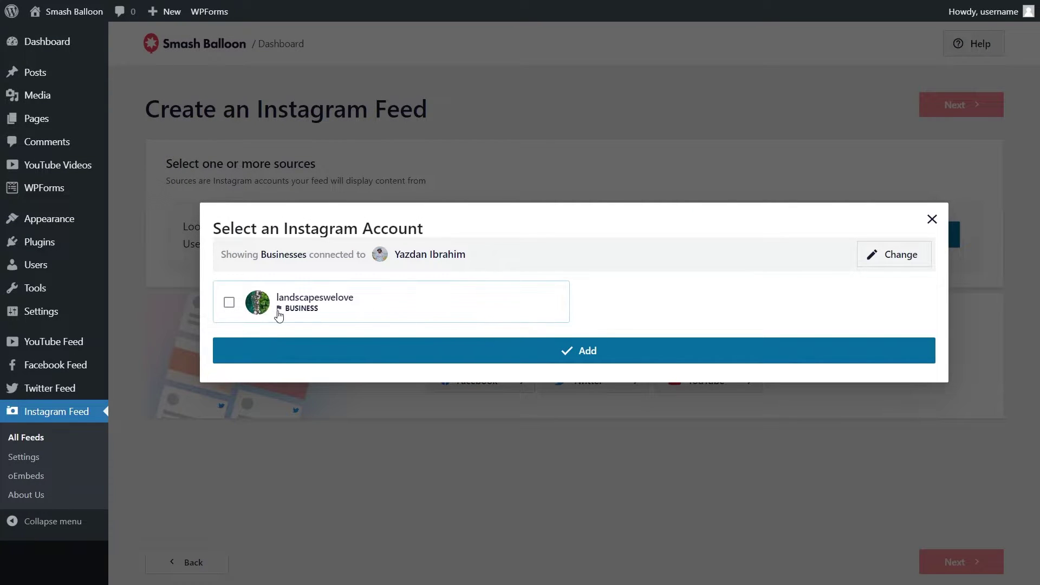
left_click(328, 303)
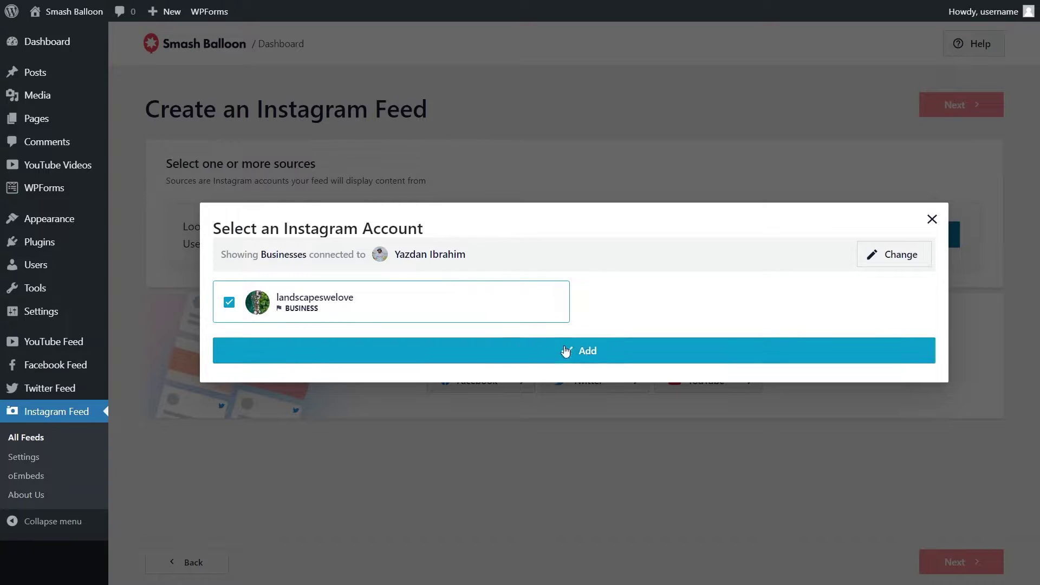
left_click(588, 355)
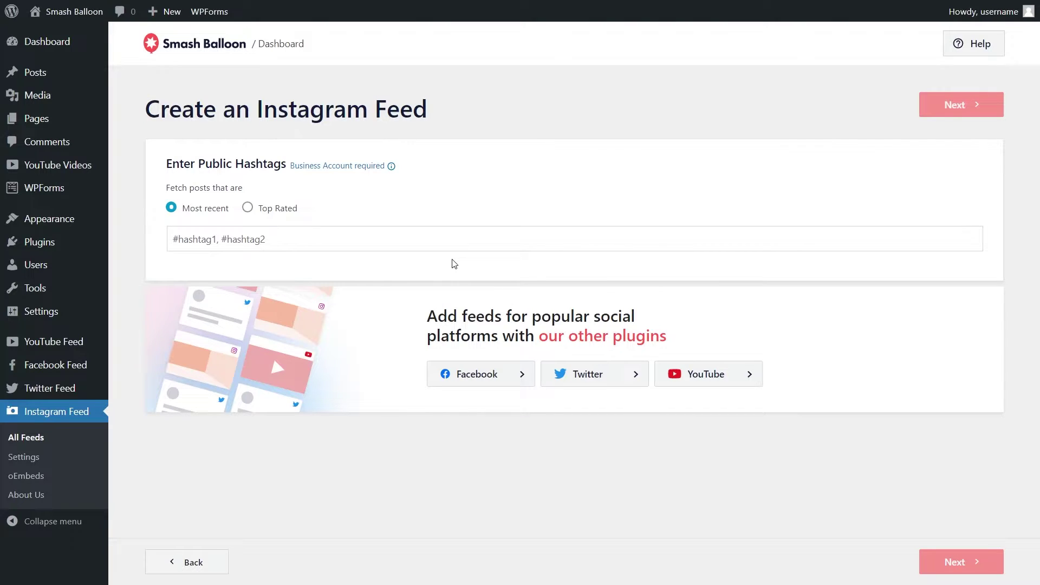
Step: Enter the hashtag #yellowstonenationalpark, set it to fetch top rated posts, and continue
left_click(407, 241)
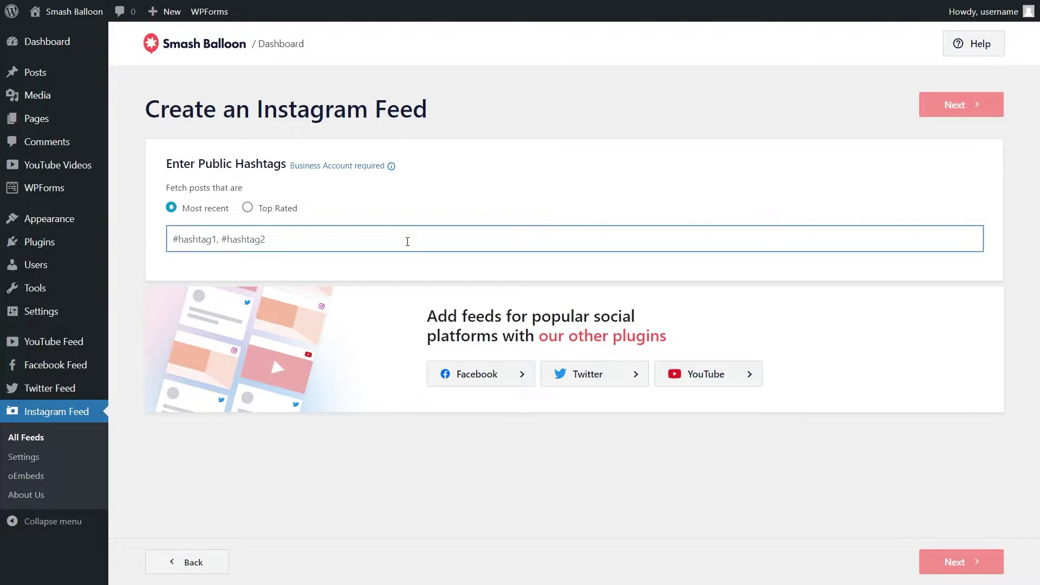
type("#yellowstonenationalpark")
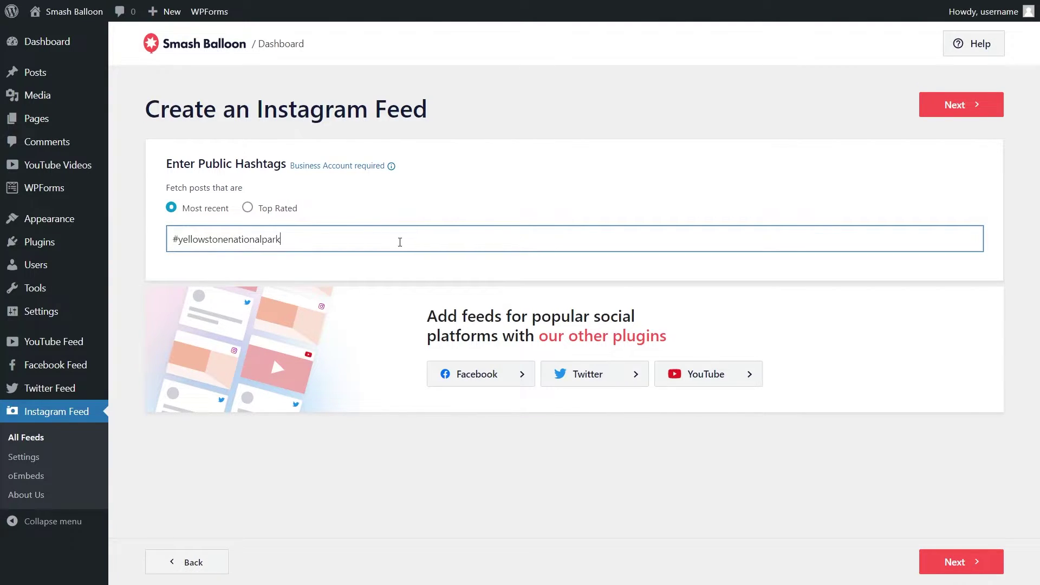
left_click(286, 212)
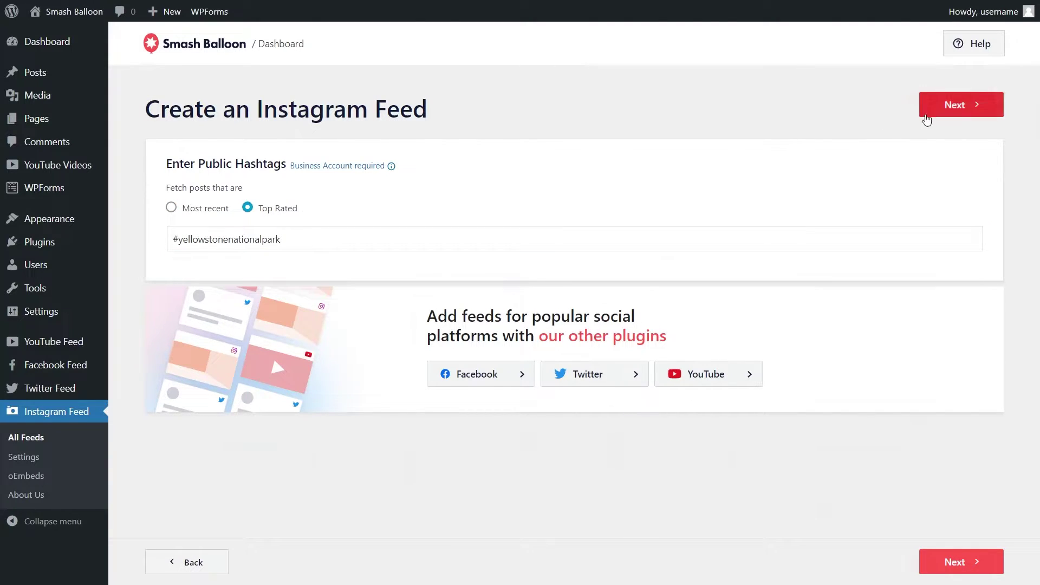
left_click(941, 113)
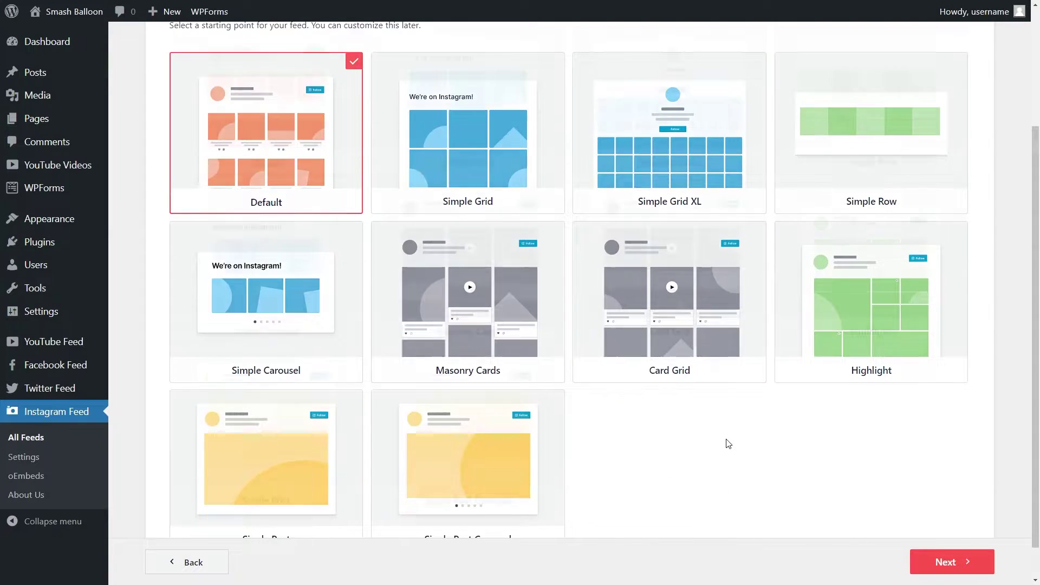
Step: Choose the Card Grid template for the feed and continue to the customizer
scroll(726, 443, "down", 1)
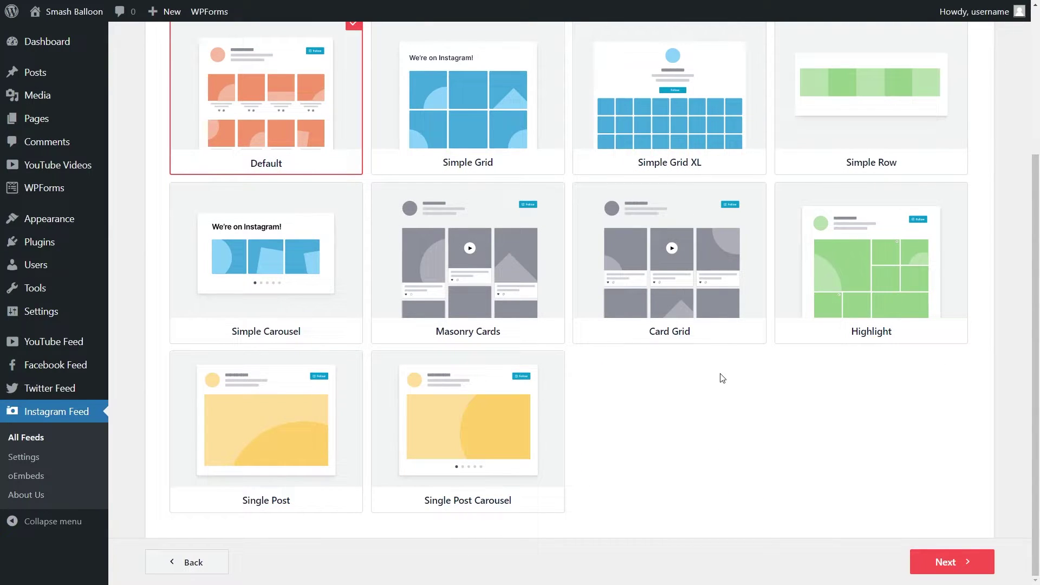
left_click(694, 319)
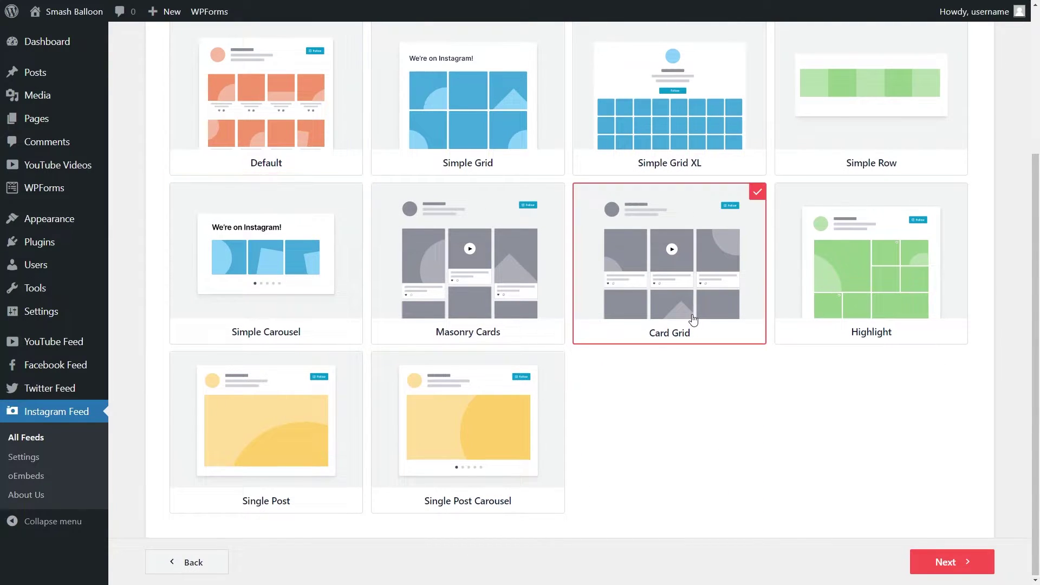
scroll(694, 319, "up", 4)
left_click(934, 107)
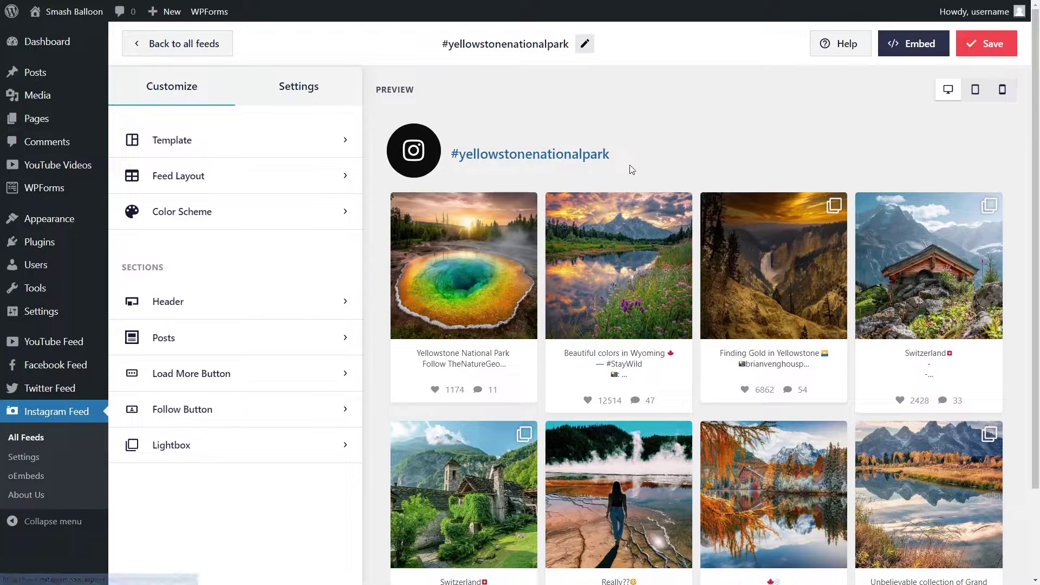
Step: Preview the Carousel, Masonry and Highlight layouts, then return the feed to Grid
scroll(364, 317, "down", 2)
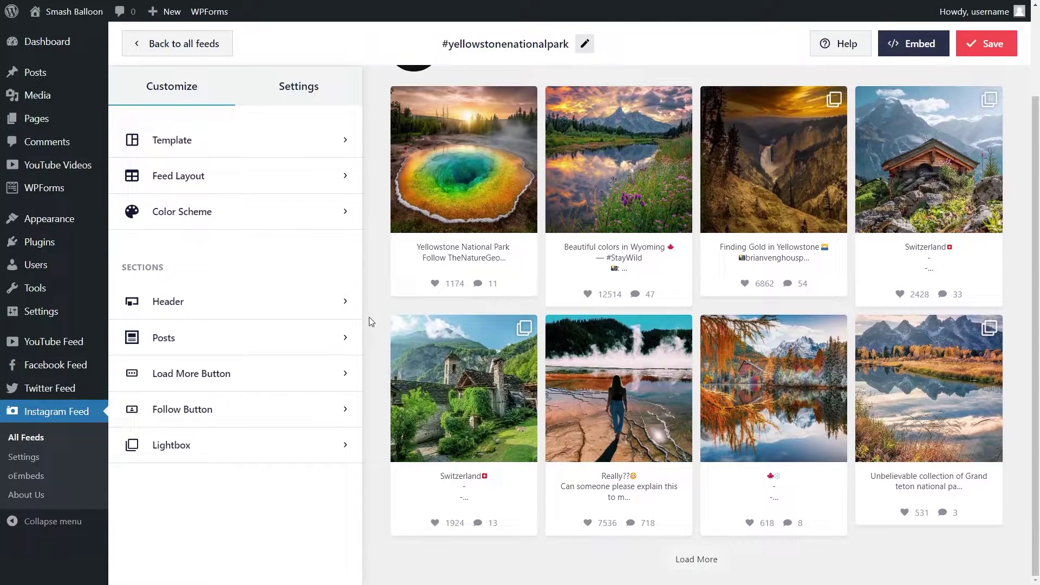
scroll(369, 317, "up", 1)
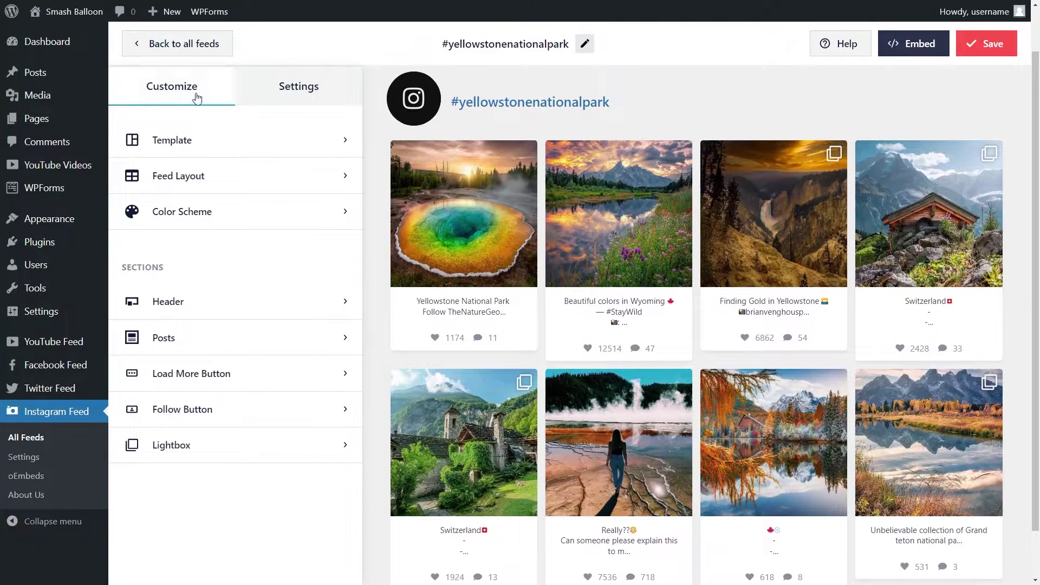
left_click(247, 179)
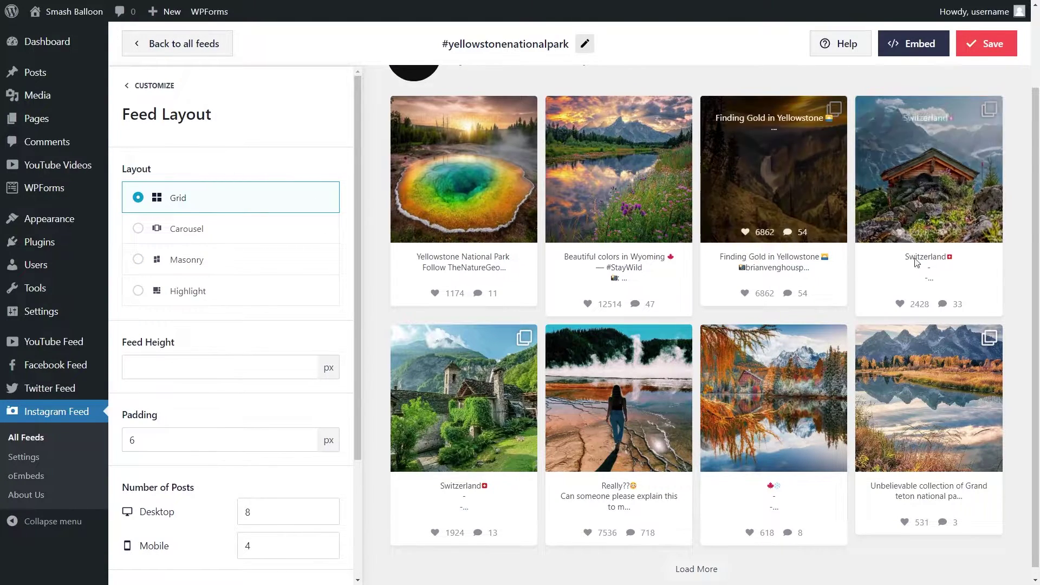
left_click(233, 223)
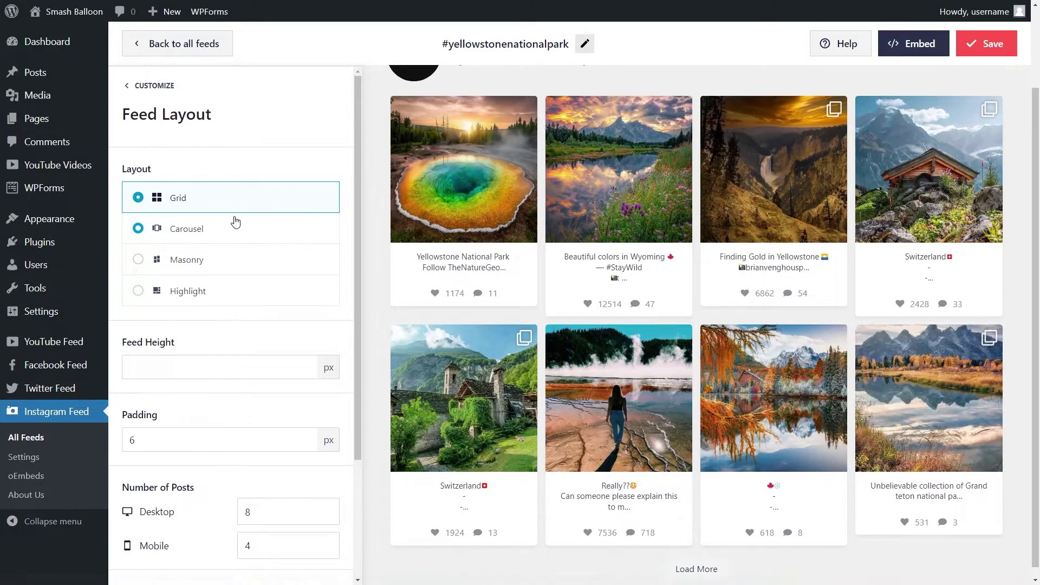
left_click(705, 400)
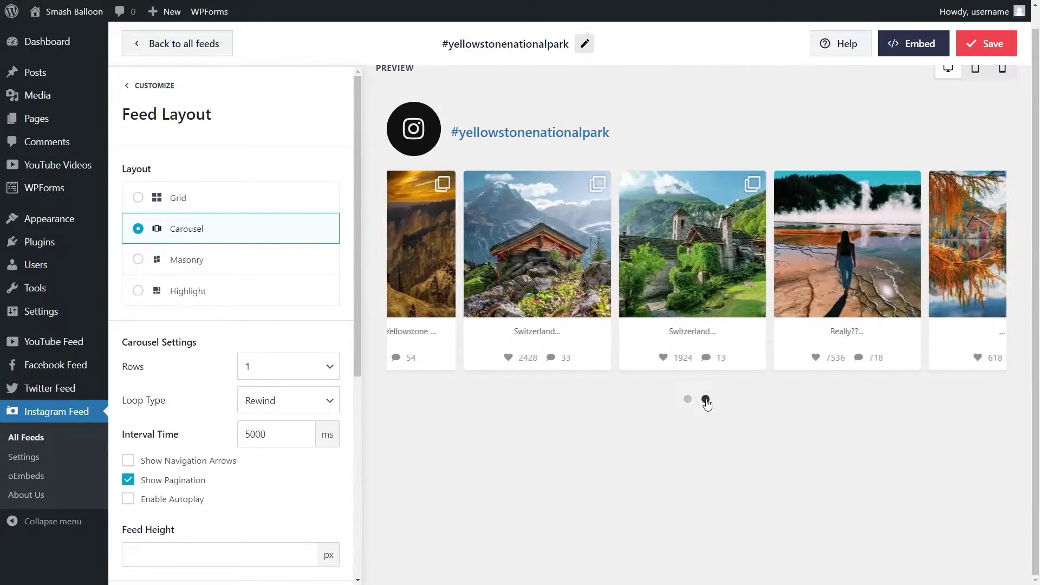
left_click(270, 262)
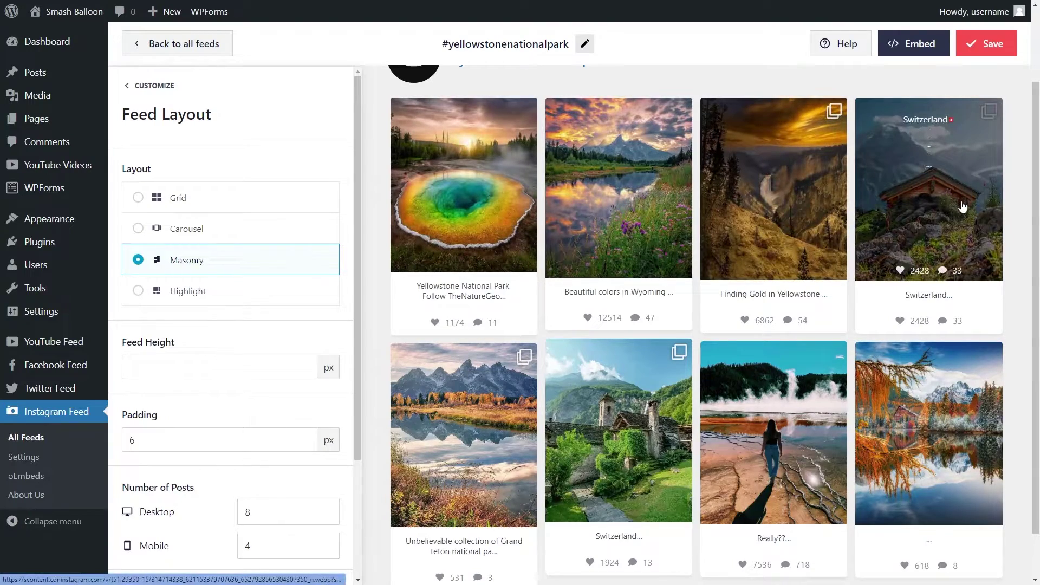
left_click(233, 293)
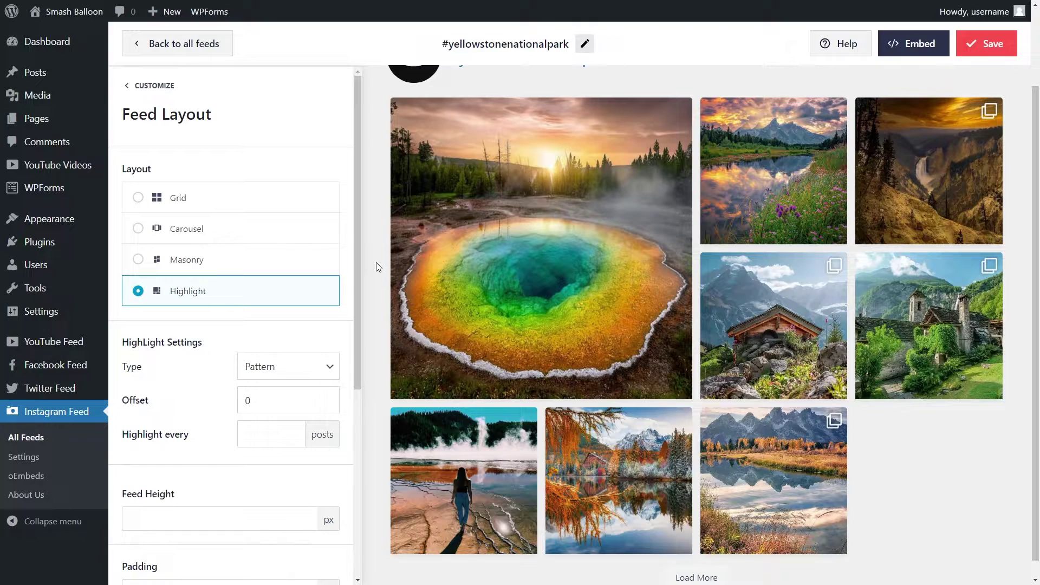
left_click(249, 208)
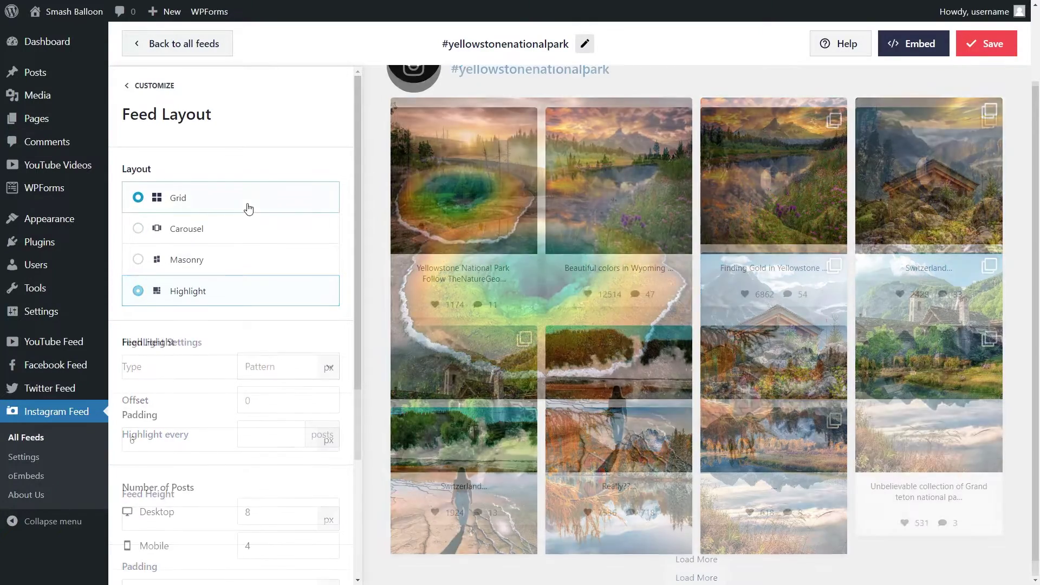
Step: Set the desktop column count to 3 and save the feed
scroll(265, 303, "down", 3)
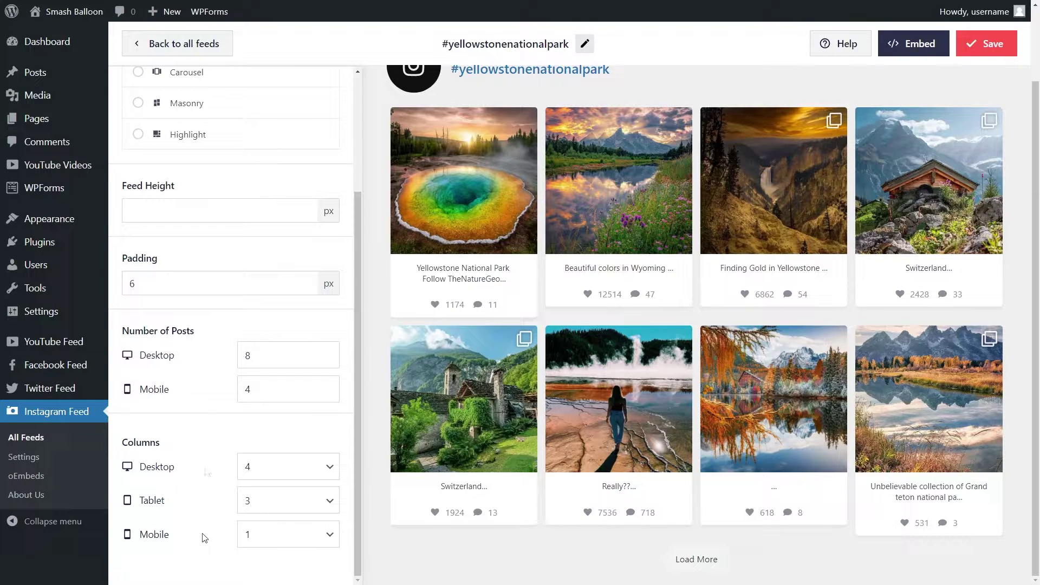
left_click(273, 473)
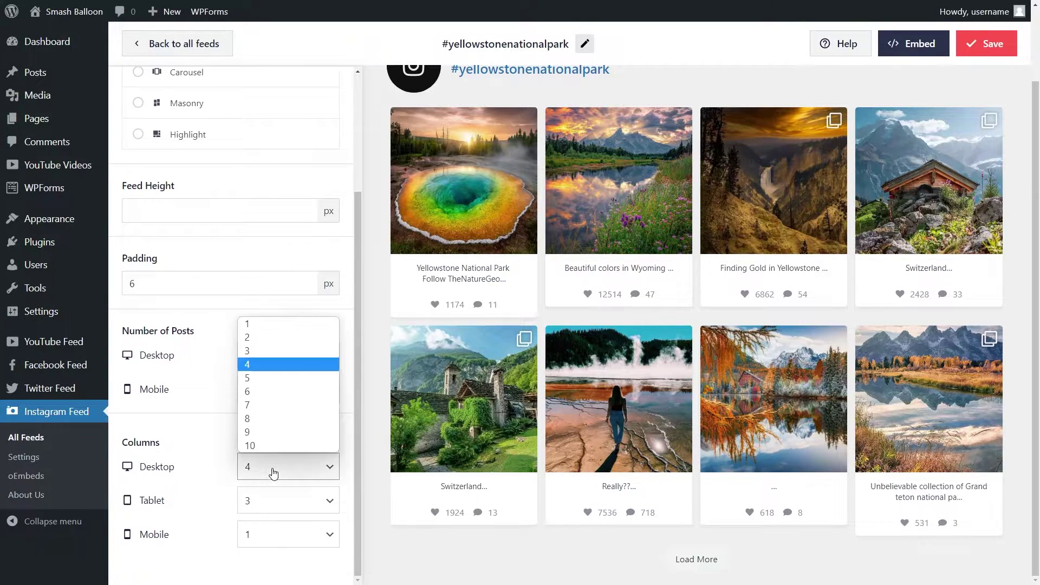
left_click(270, 352)
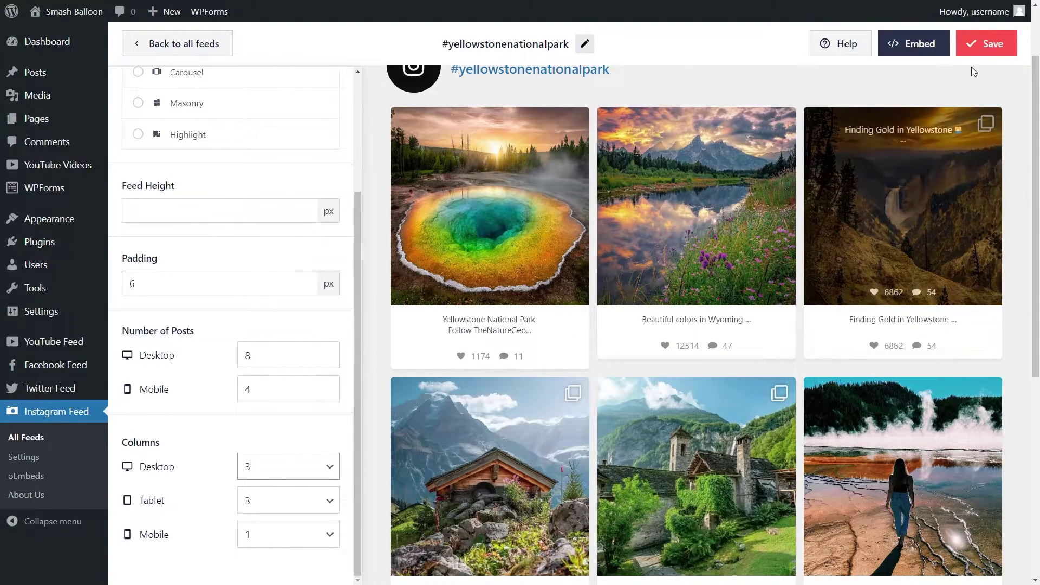
left_click(979, 47)
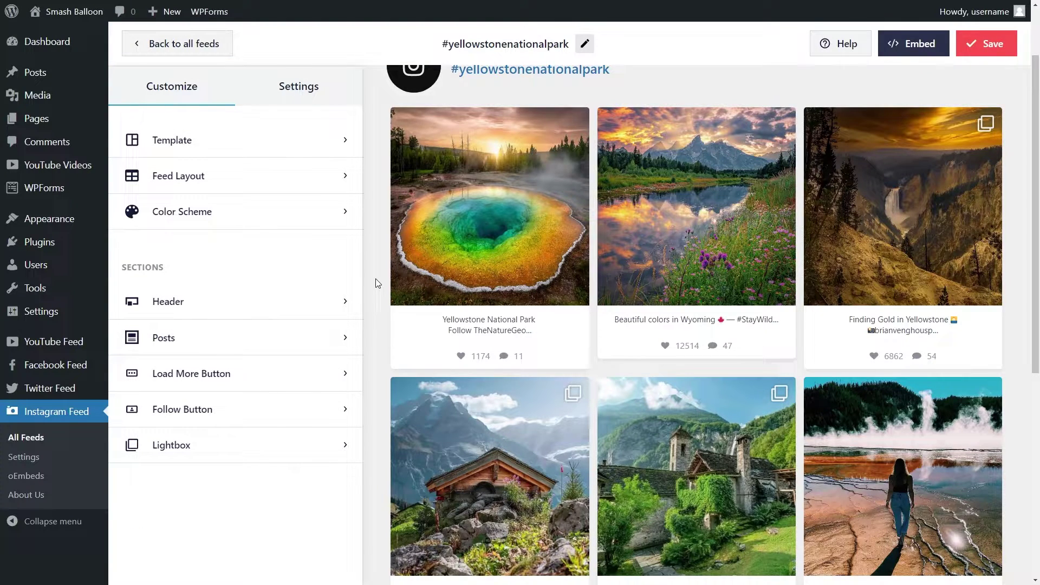
Step: Try Light, Dark and custom pink/purple backgrounds, then revert to Inherit from Theme and save
left_click(239, 221)
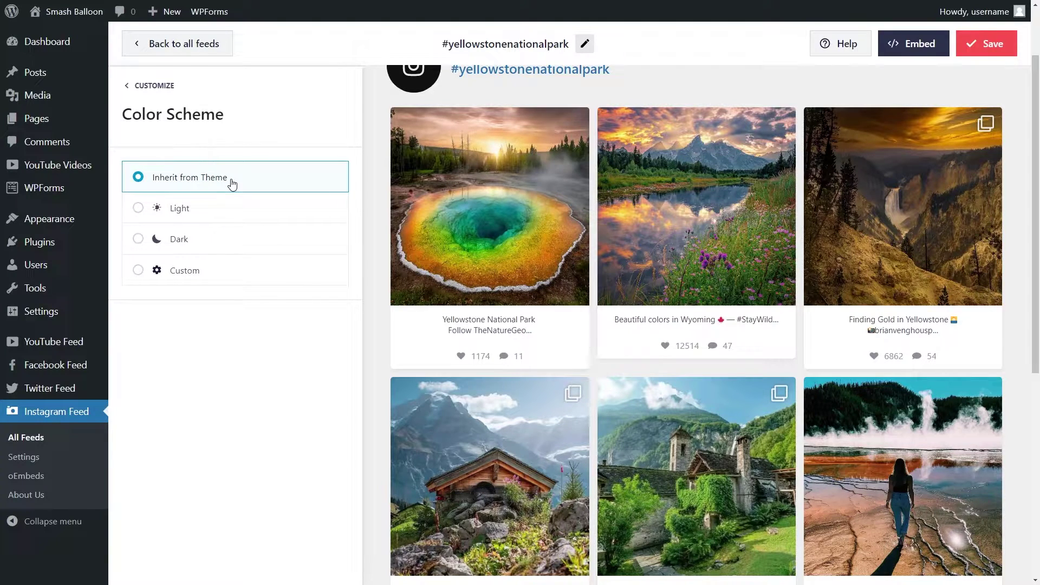
left_click(224, 209)
left_click(219, 240)
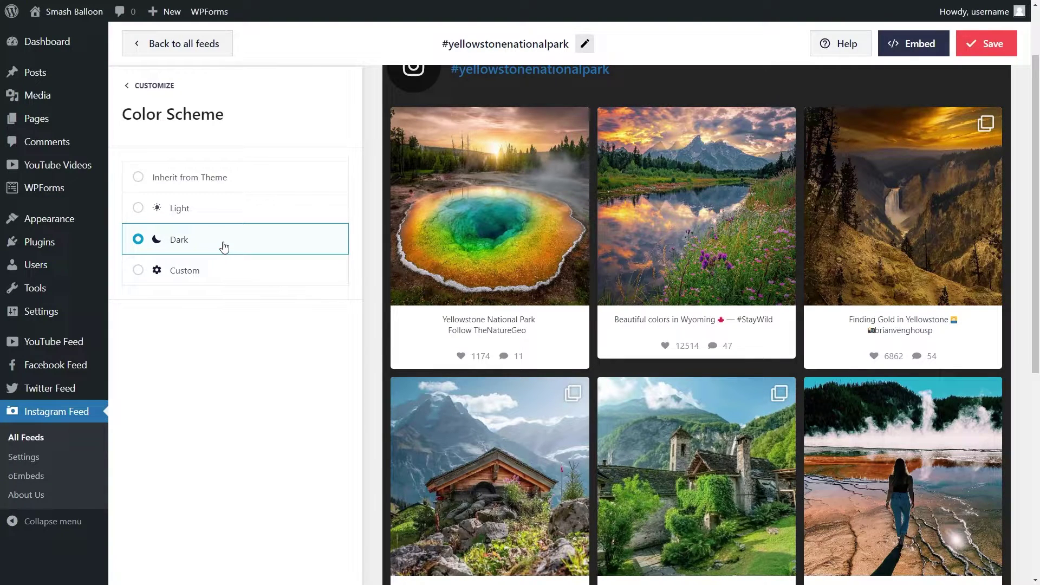
left_click(220, 274)
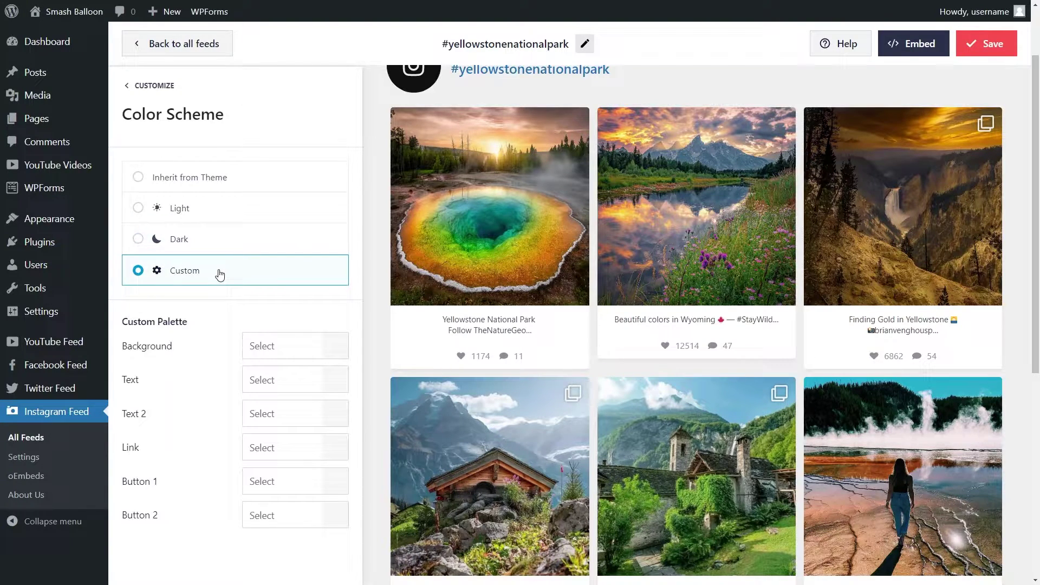
left_click(333, 347)
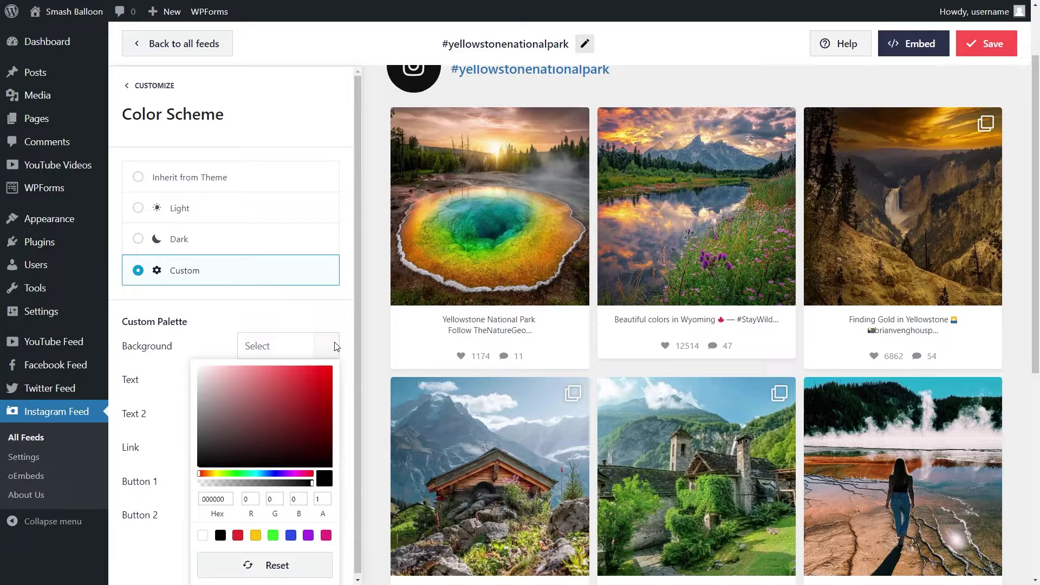
left_click(326, 535)
left_click(308, 535)
left_click(253, 183)
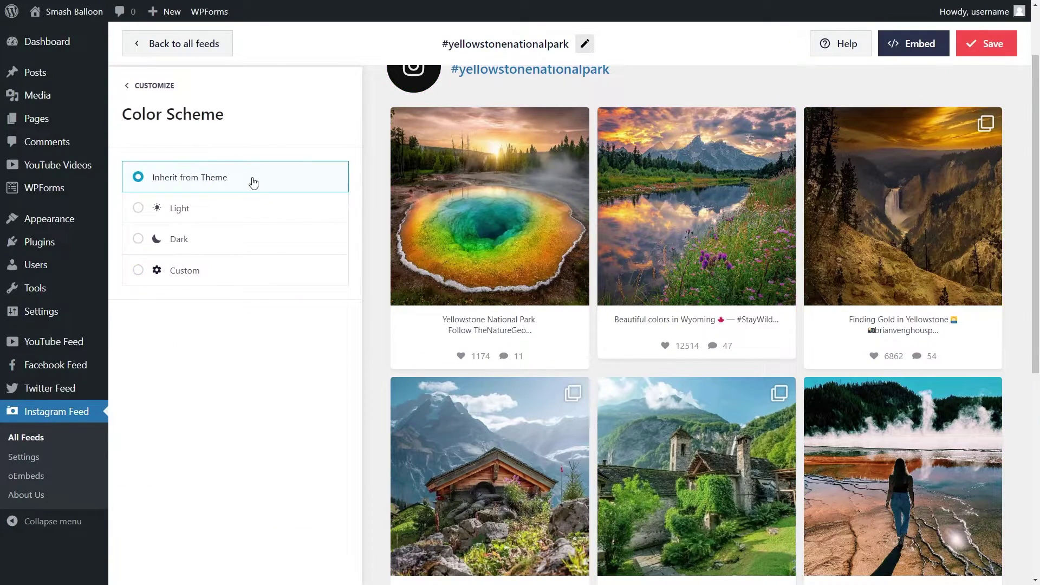
left_click(972, 53)
Step: Review the Load More Button settings, preview tablet, mobile and desktop widths, then save and open Embed
scroll(375, 233, "down", 8)
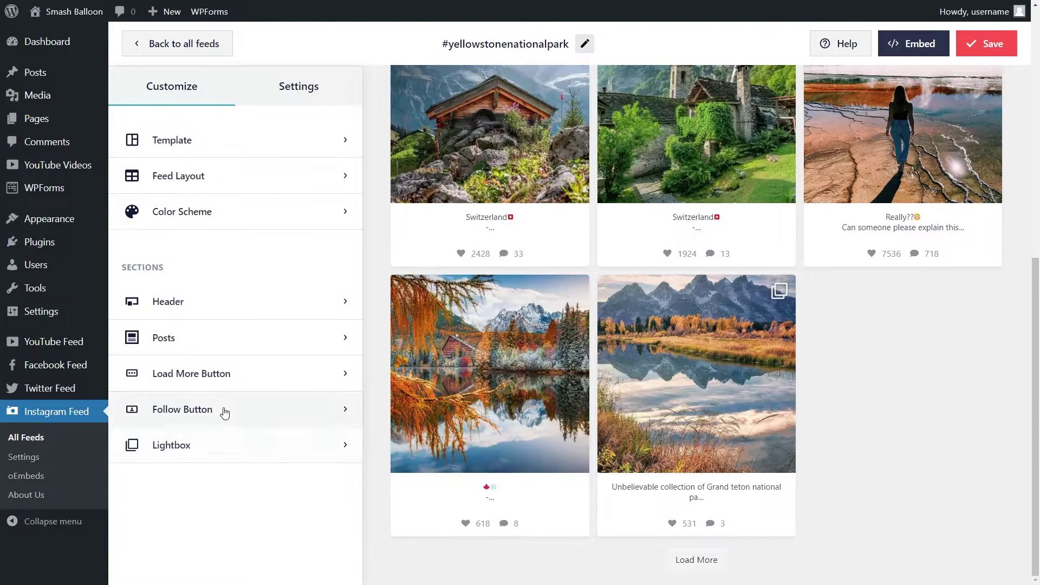
left_click(179, 386)
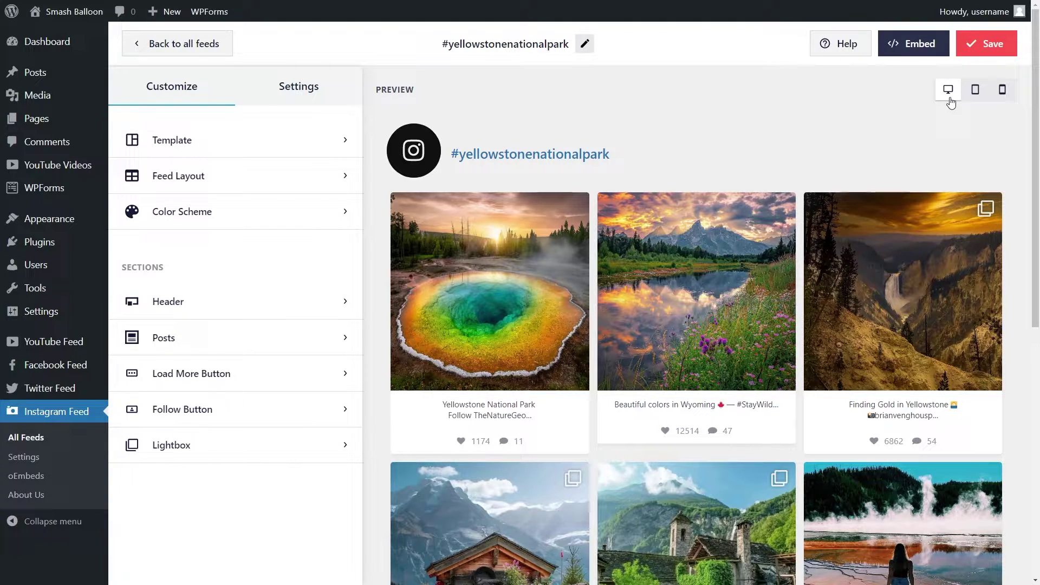
left_click(976, 93)
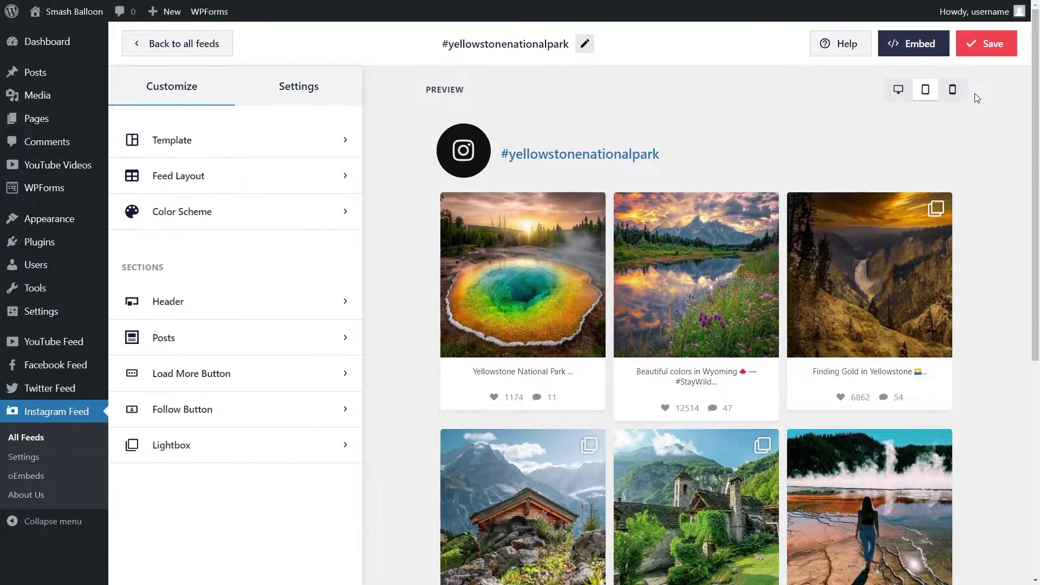
left_click(957, 96)
left_click(764, 91)
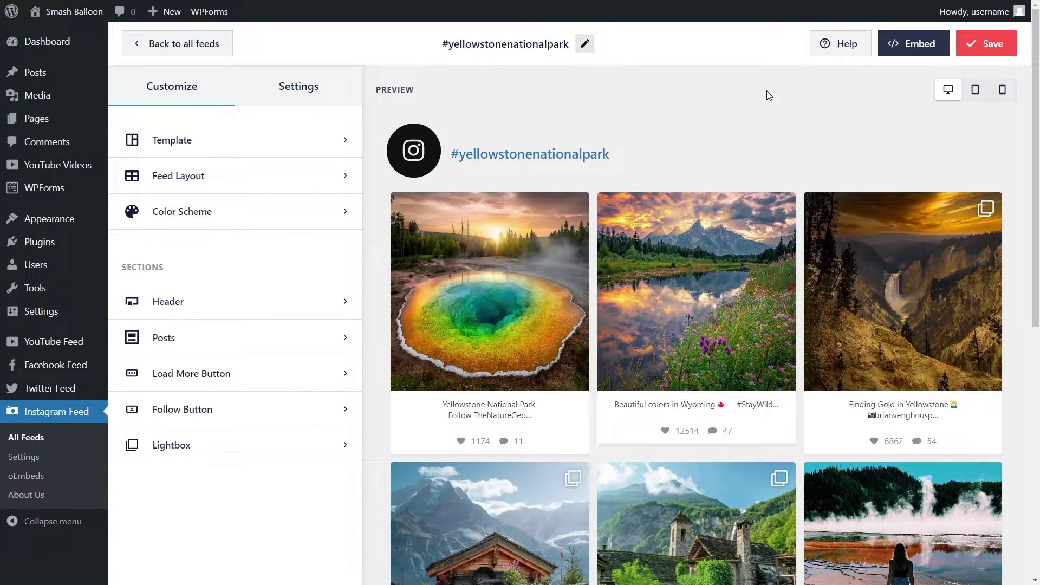
left_click(919, 52)
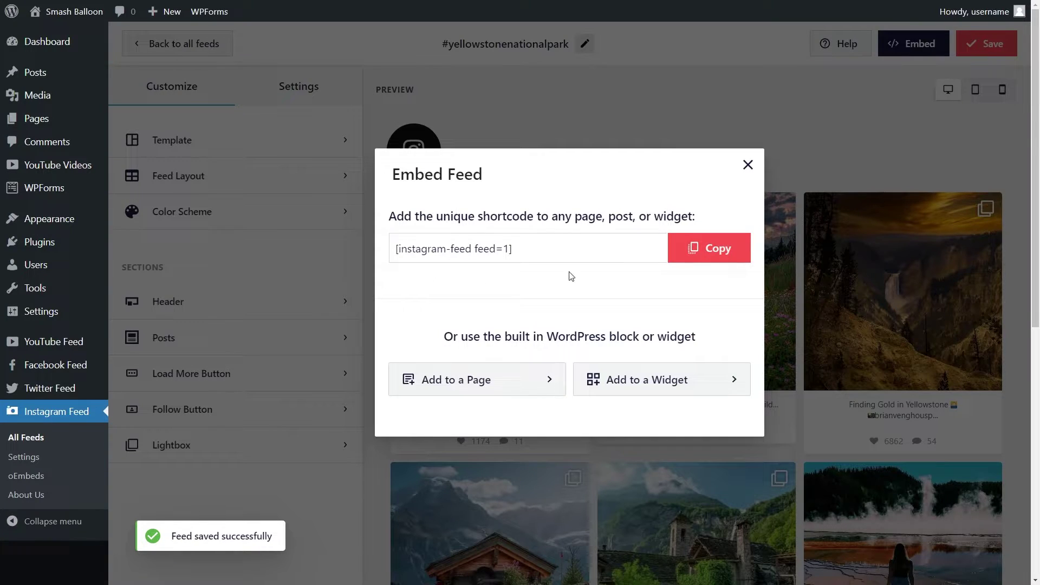
Step: Copy the [instagram-feed feed=1] shortcode and choose to add the feed to the Instagram page
left_click(710, 253)
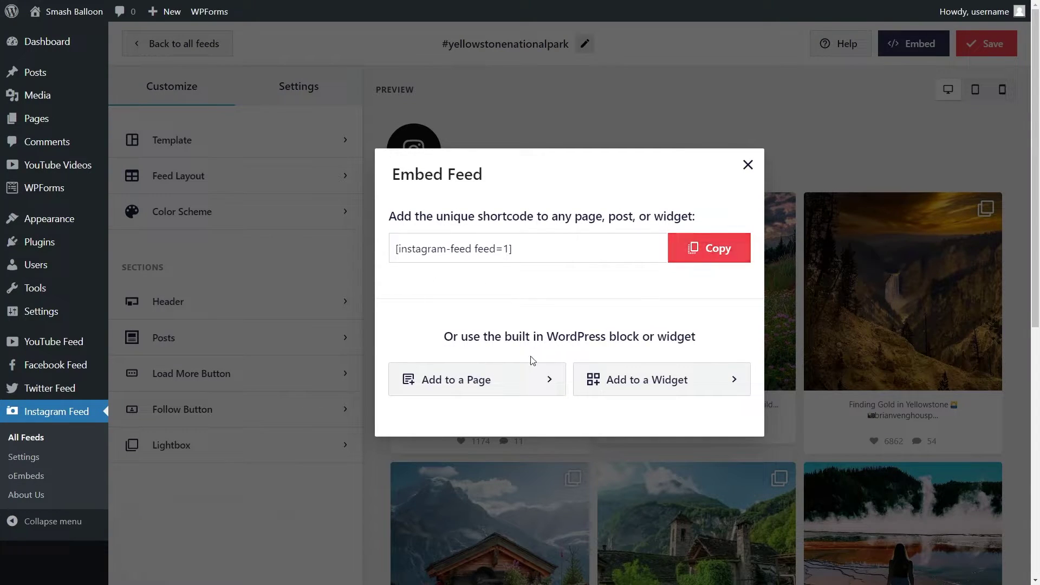
left_click(536, 381)
left_click(488, 374)
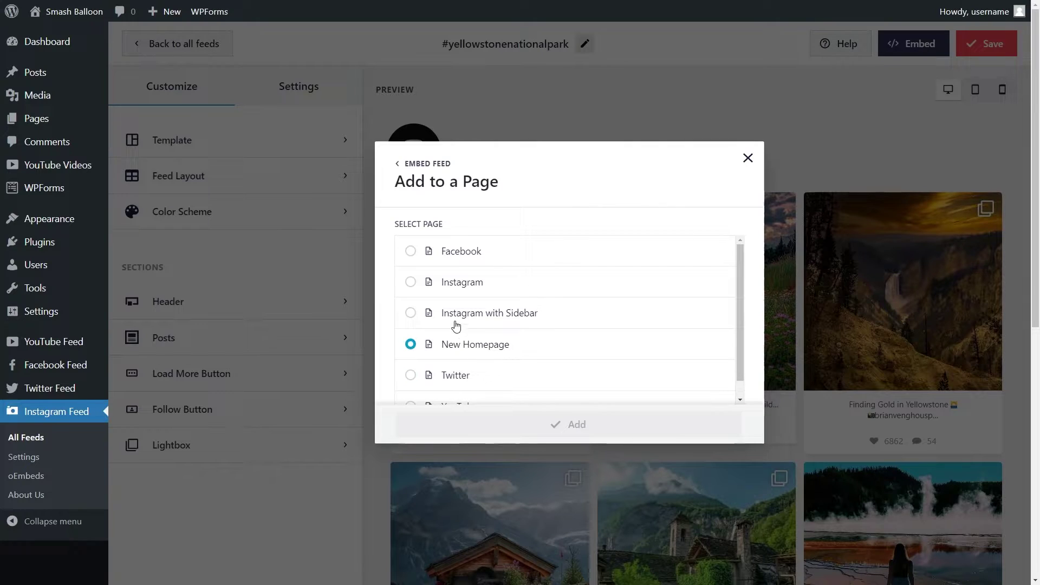
left_click(430, 285)
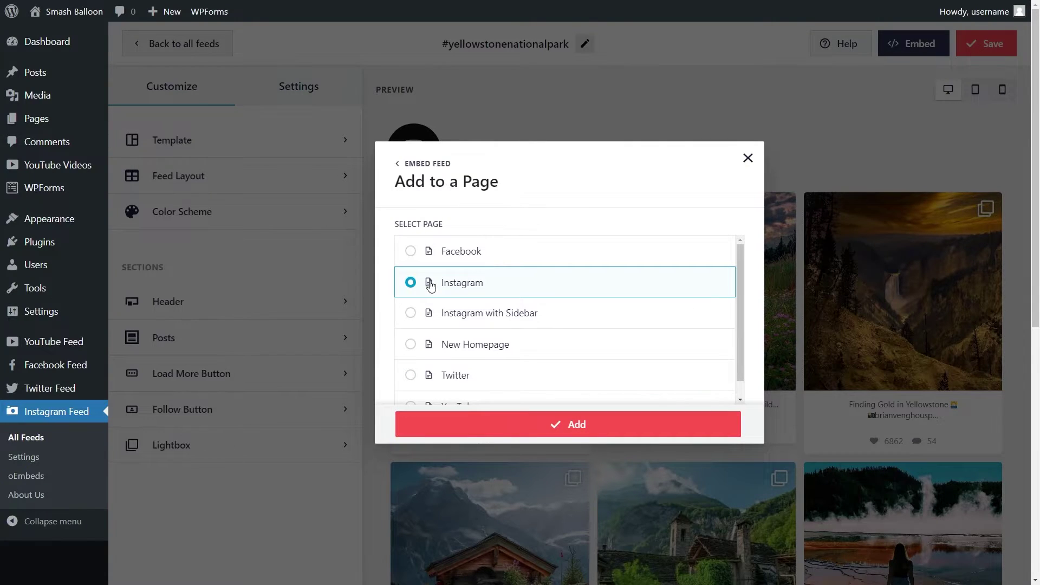
left_click(541, 425)
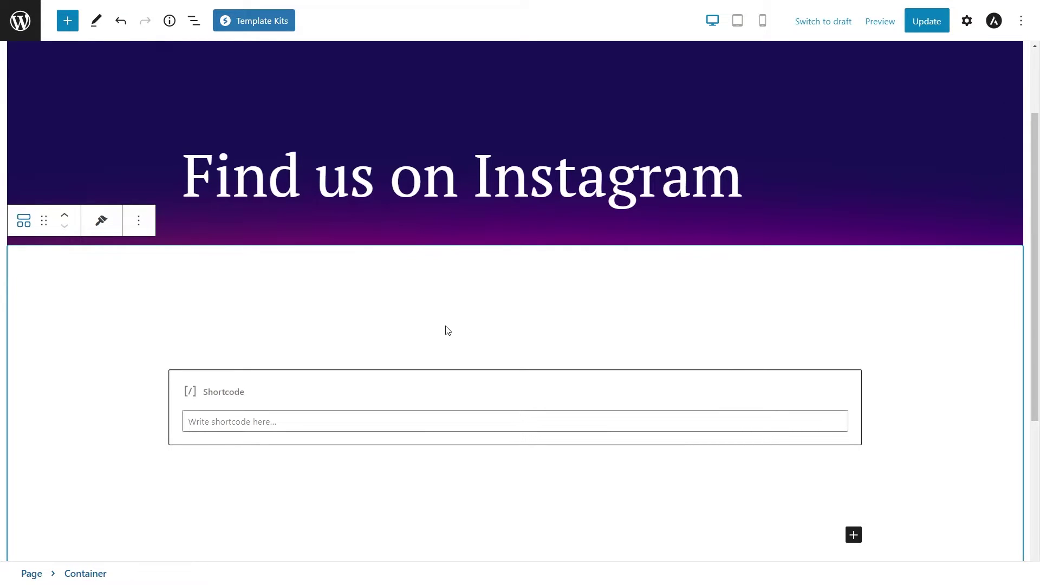
Step: Paste the shortcode, insert an Instagram Feed block on the page, and scroll through the feed
left_click(422, 421)
key("ctrl+v")
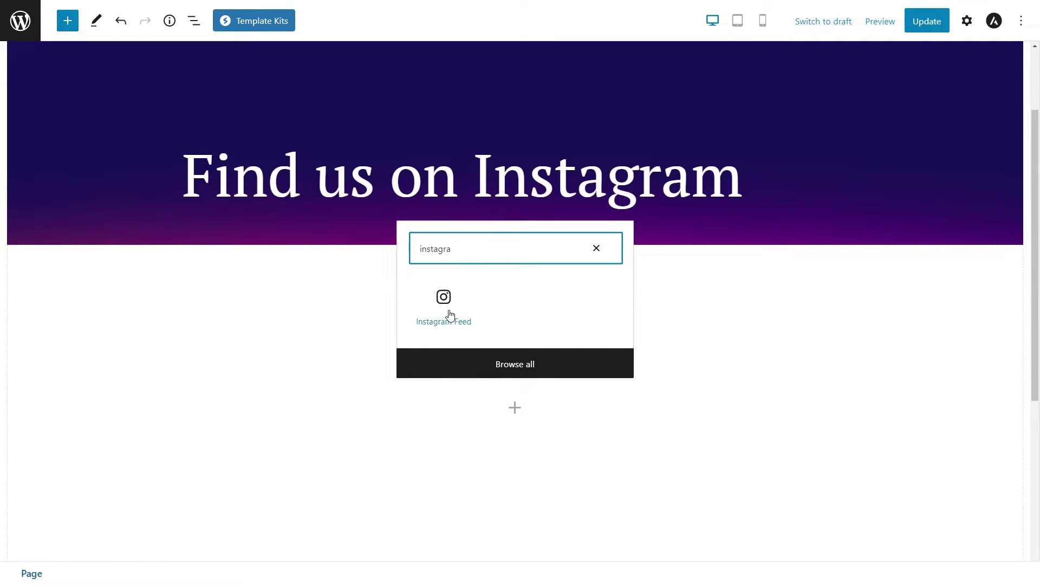
left_click(447, 310)
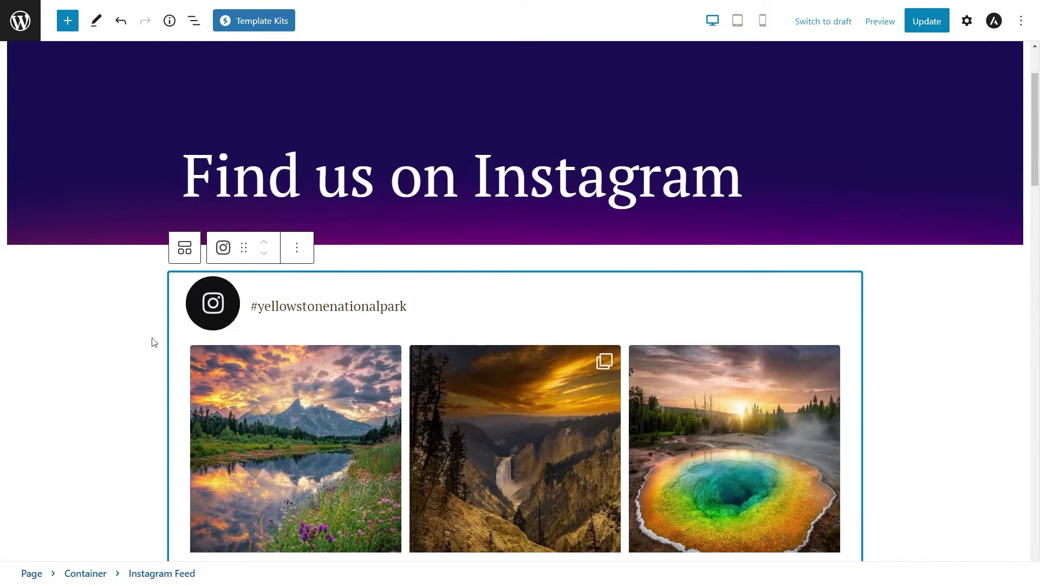
left_click(129, 367)
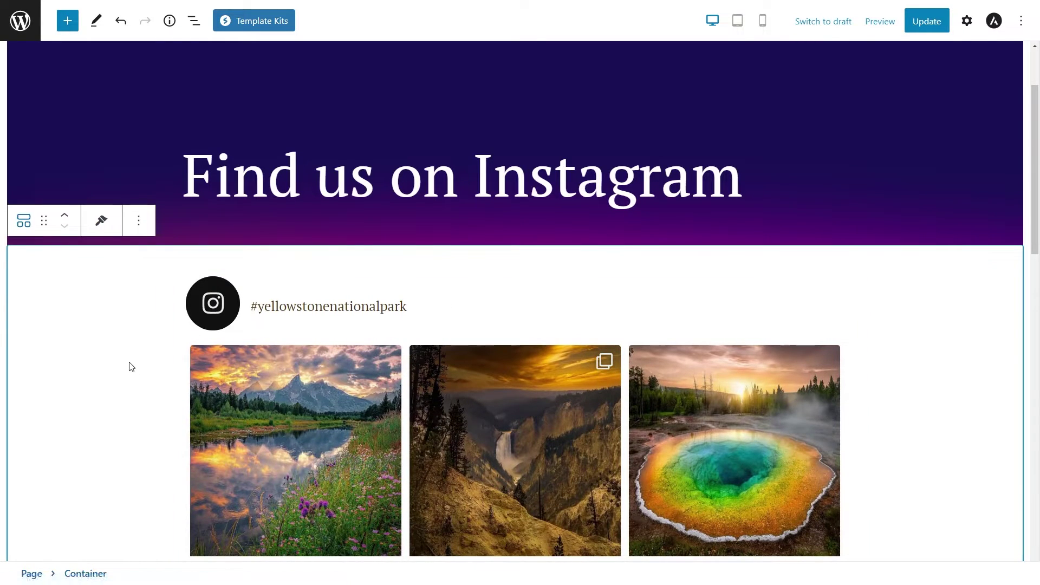
scroll(137, 355, "down", 4)
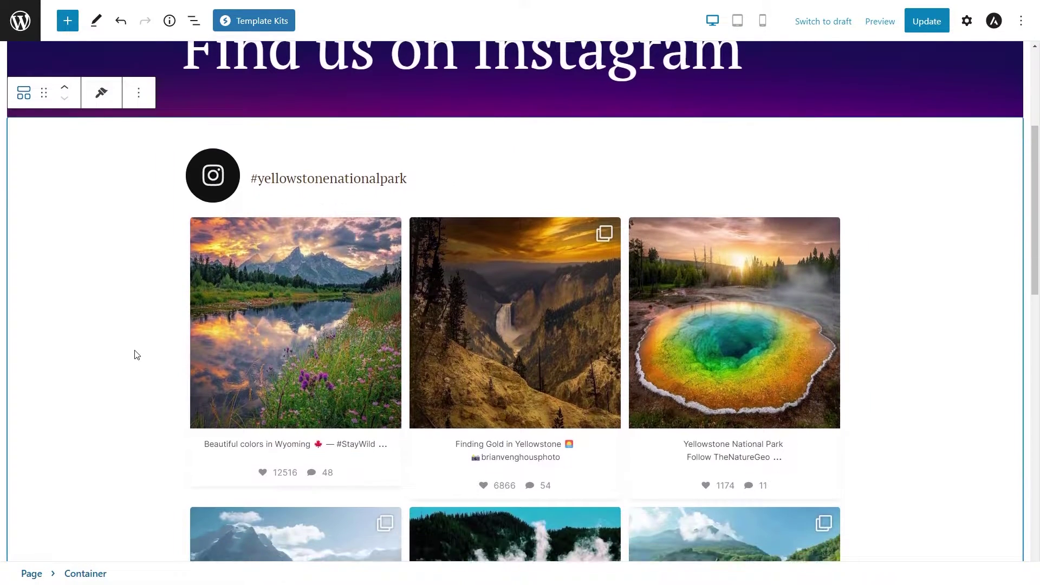
scroll(135, 349, "down", 4)
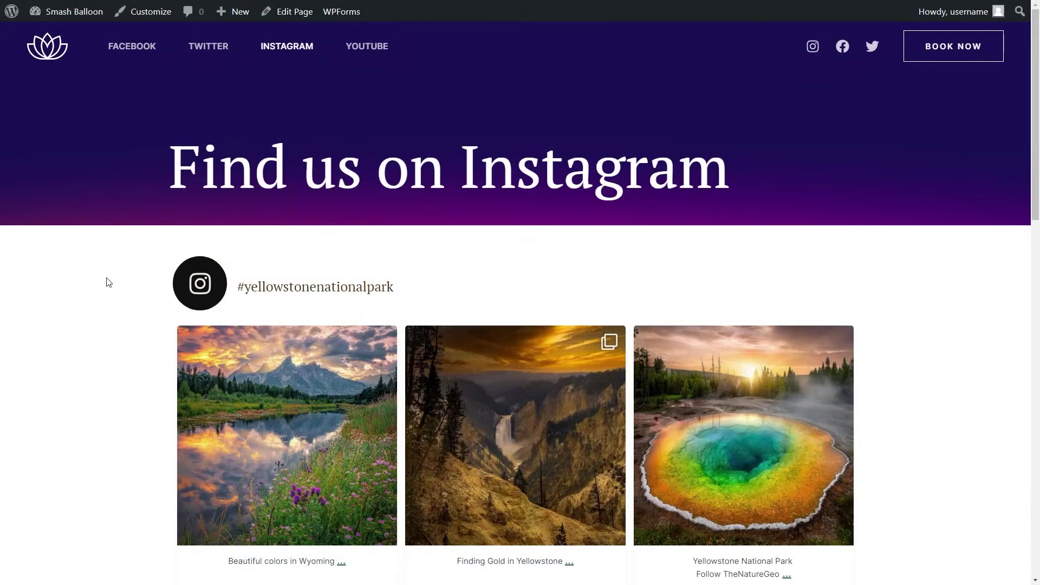
Step: Scroll through the live hashtag feed and load more of its posts
scroll(114, 282, "down", 1)
scroll(115, 281, "down", 3)
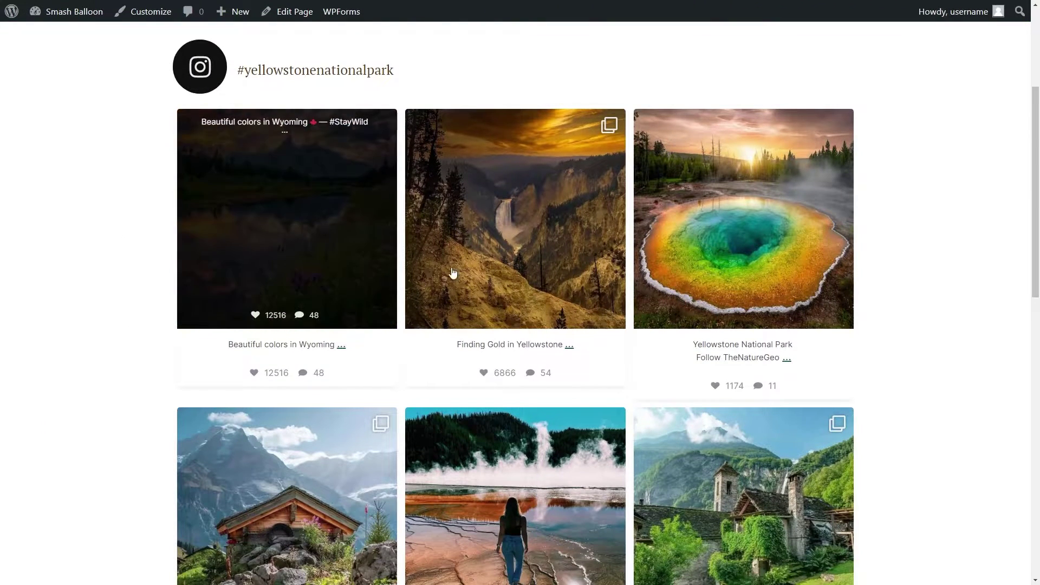
mouse_move(823, 267)
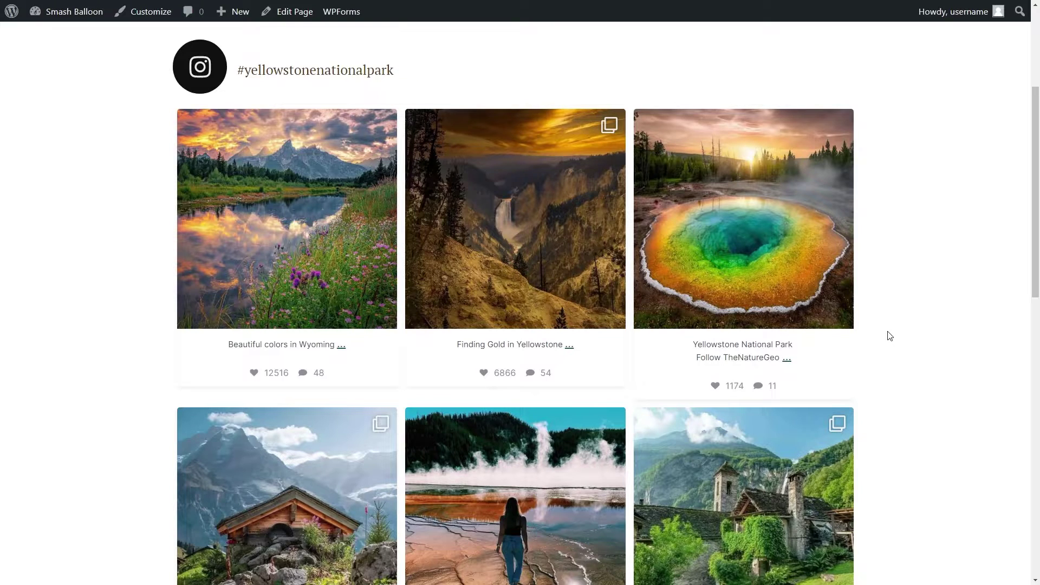
scroll(889, 336, "down", 9)
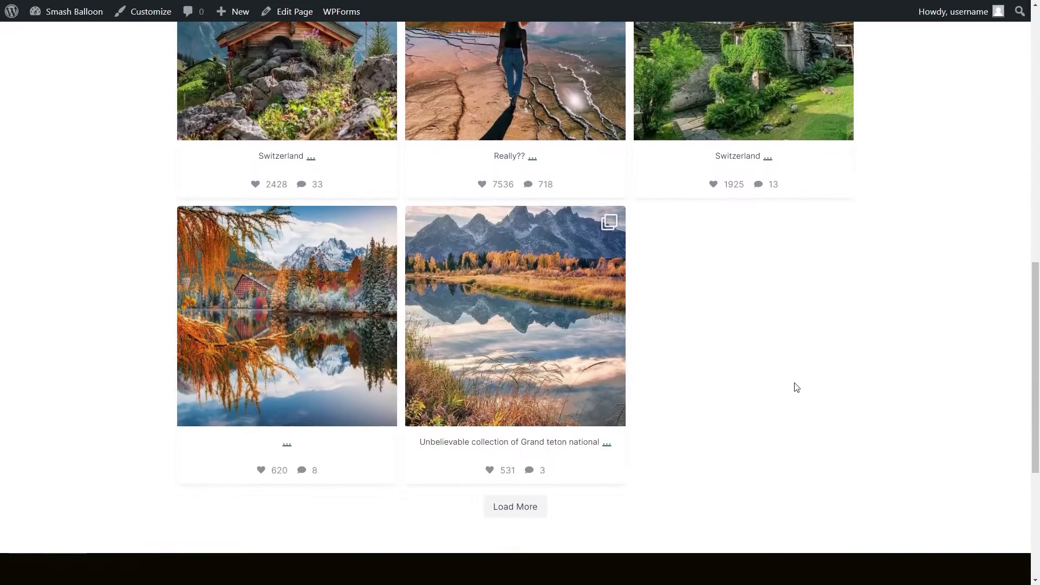
left_click(519, 509)
scroll(861, 491, "down", 9)
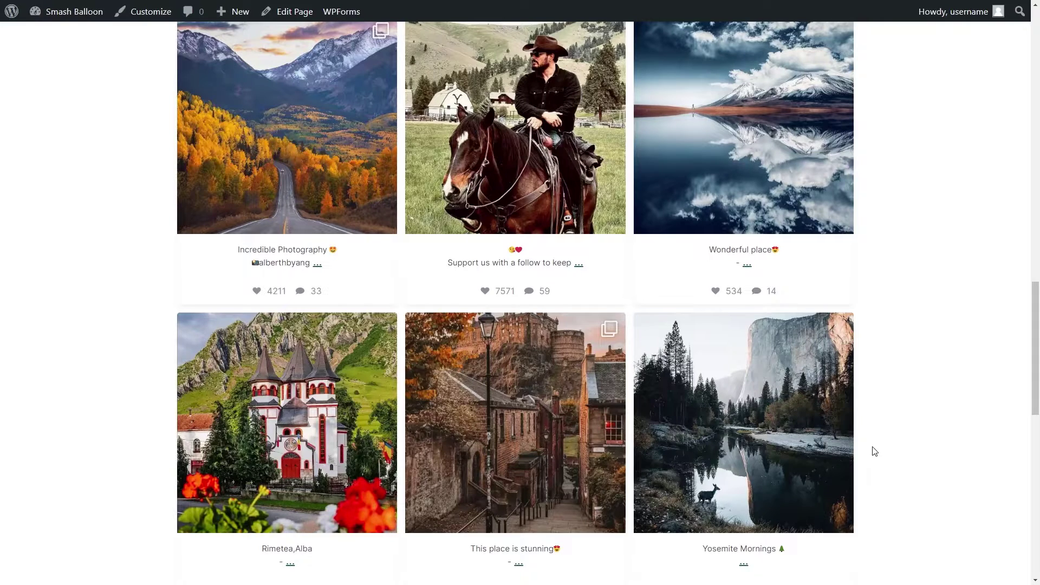
scroll(874, 451, "down", 12)
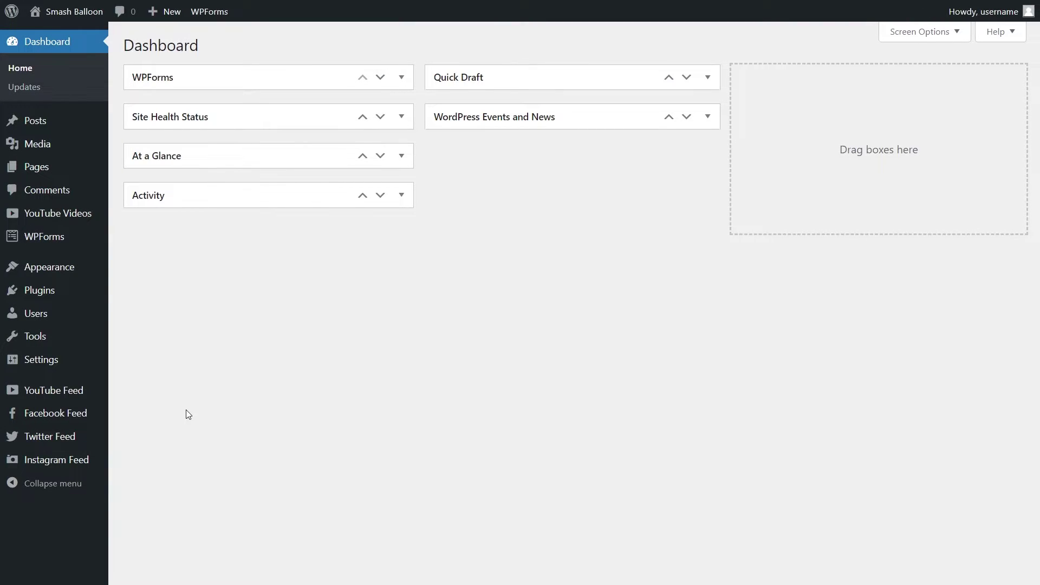
Step: Start a new User Timeline feed from All Feeds with landscapeswelove as the source
mouse_move(74, 462)
left_click(122, 461)
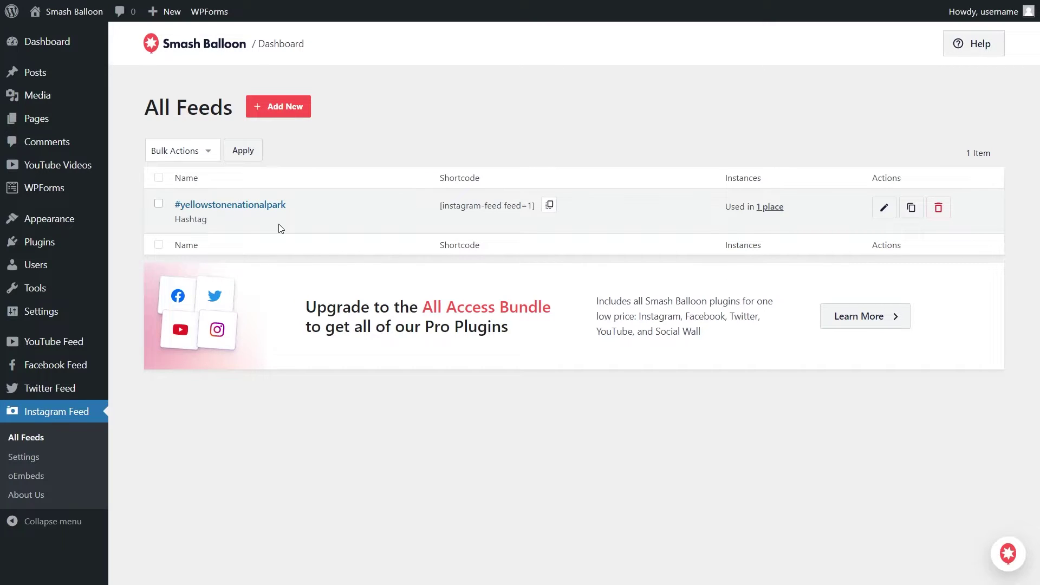
left_click(273, 118)
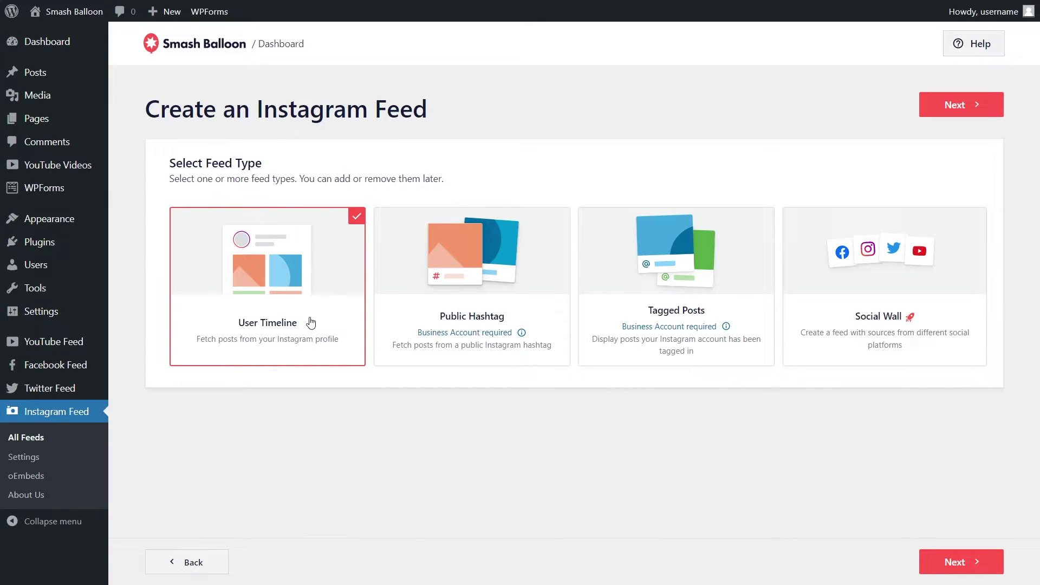
left_click(946, 107)
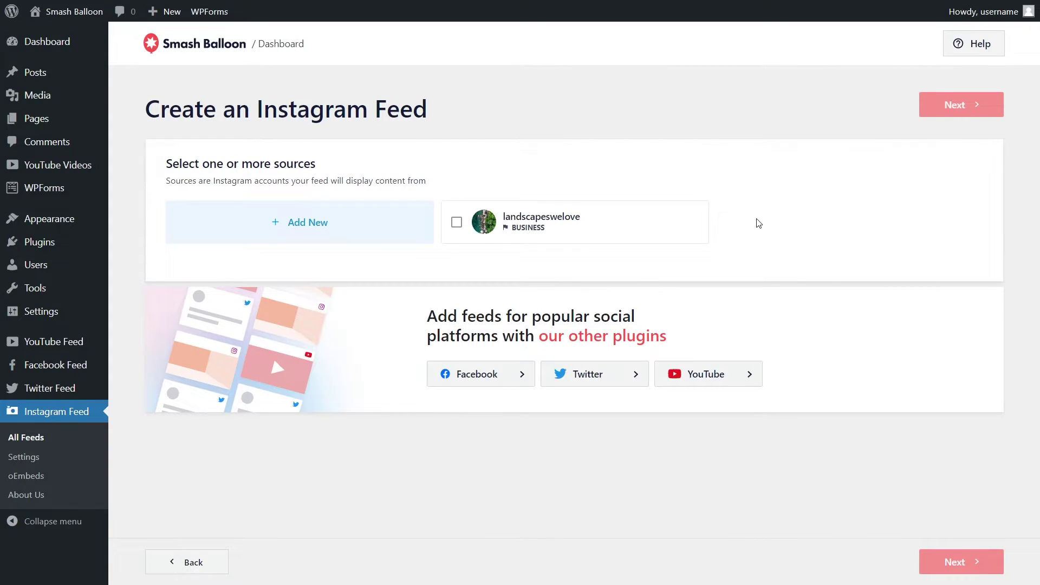
left_click(576, 226)
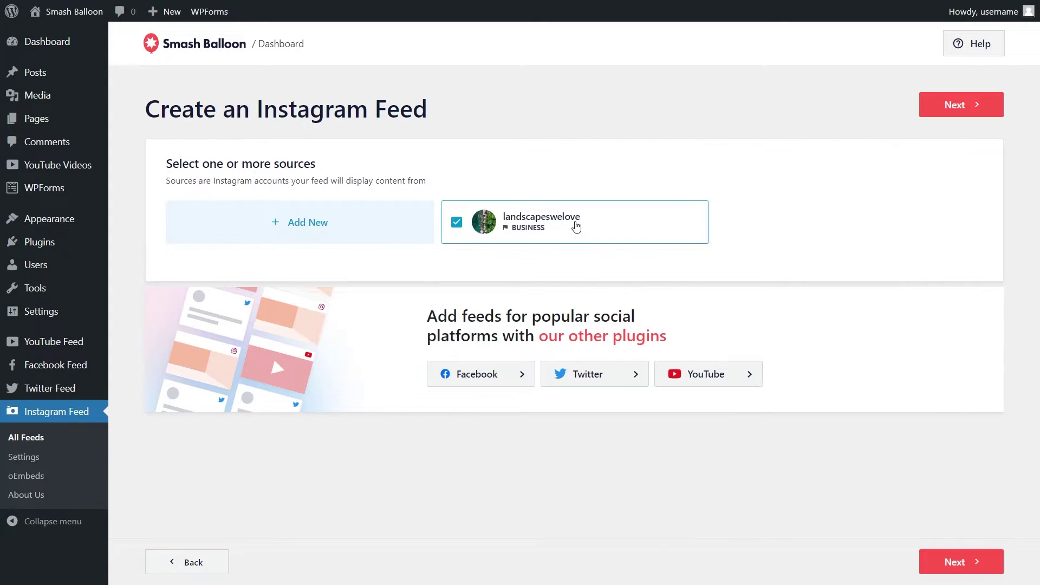
left_click(932, 107)
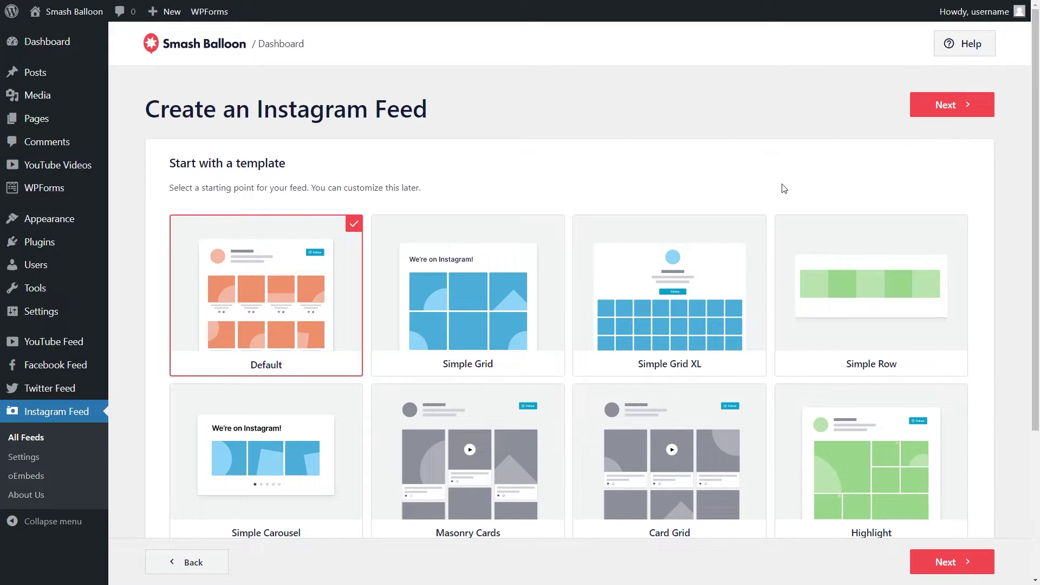
Step: Create the landscapeswelove feed from the Simple Row template
left_click(840, 254)
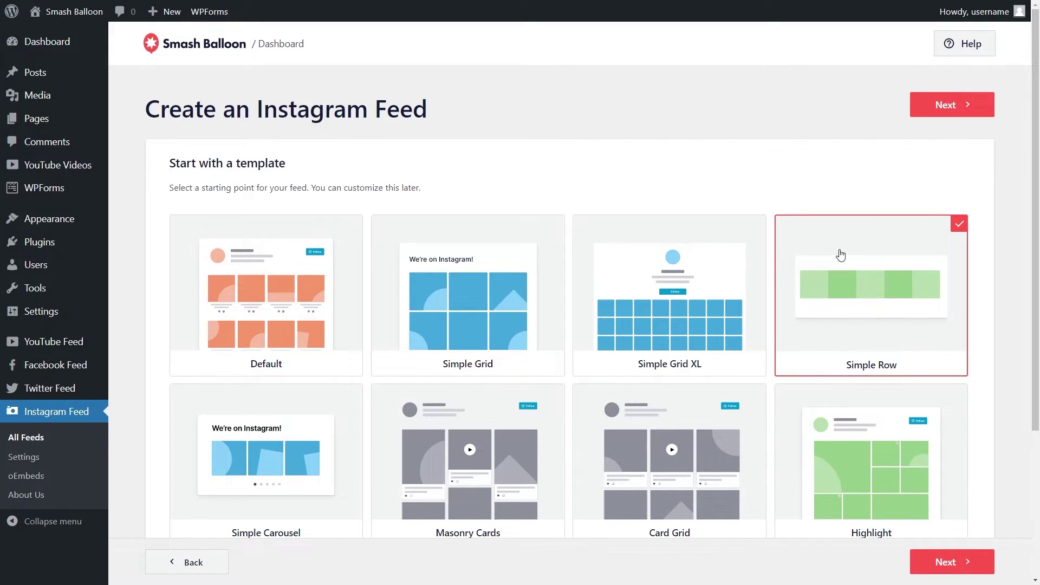
left_click(946, 107)
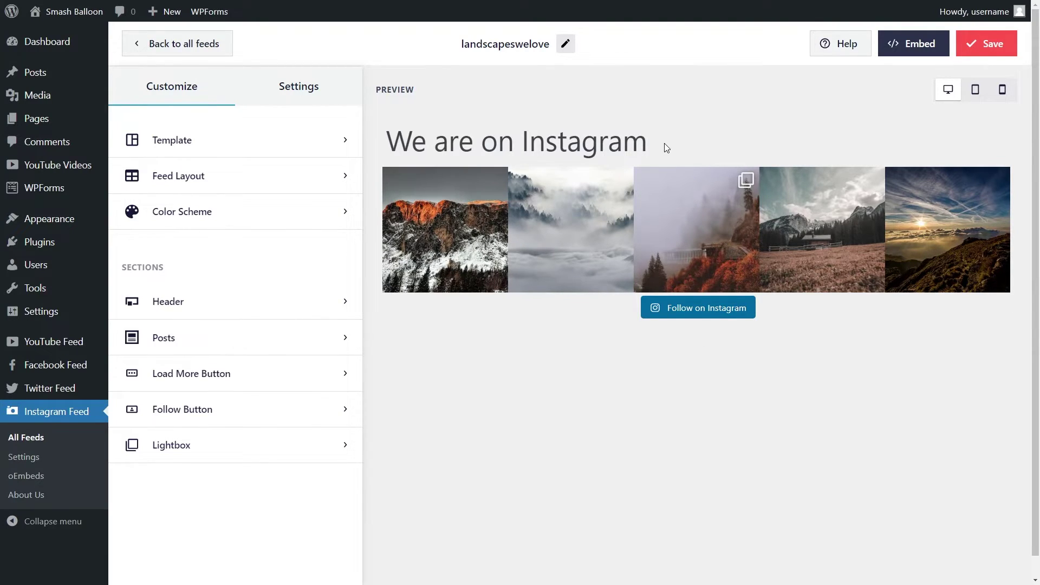
Step: Disable the feed header and Follow on Instagram button, save, and bring up Embed
left_click(235, 301)
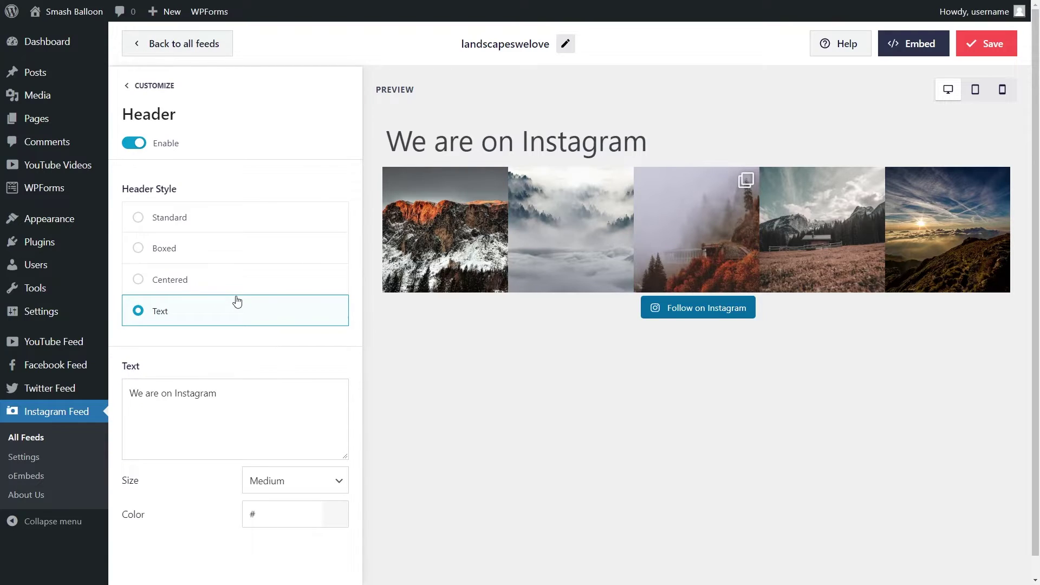
left_click(135, 144)
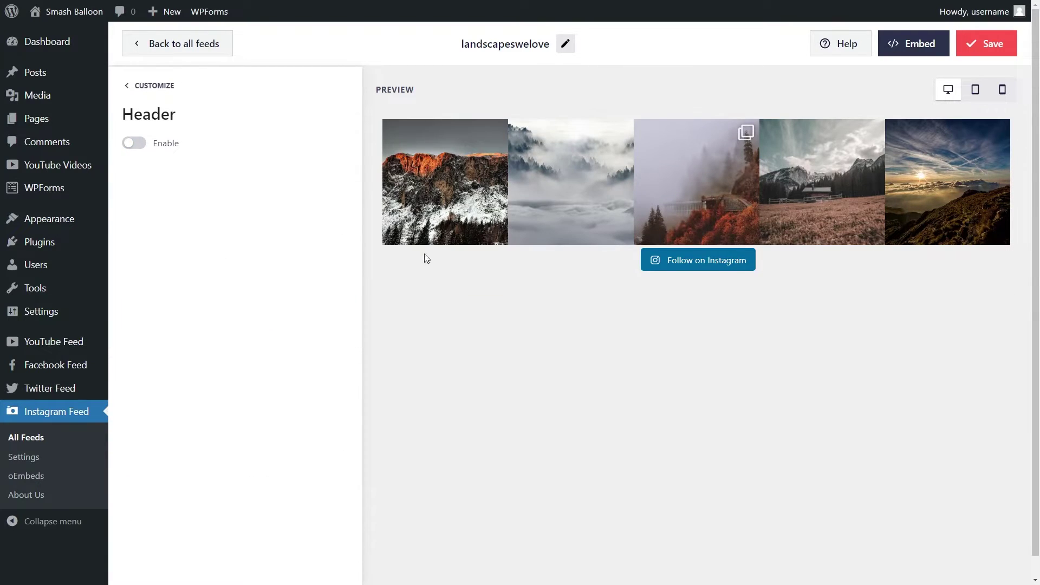
left_click(564, 306)
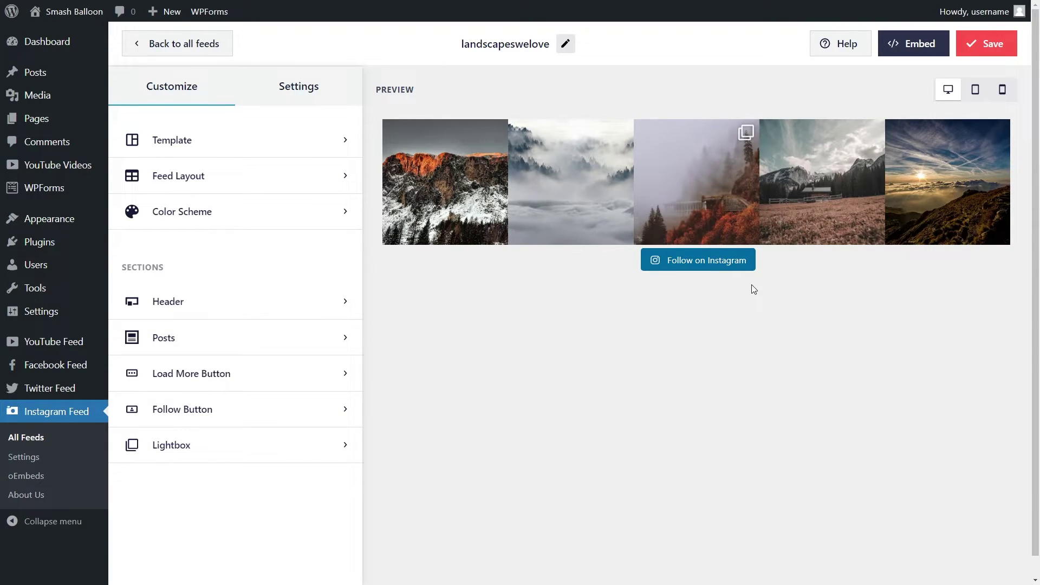
left_click(294, 408)
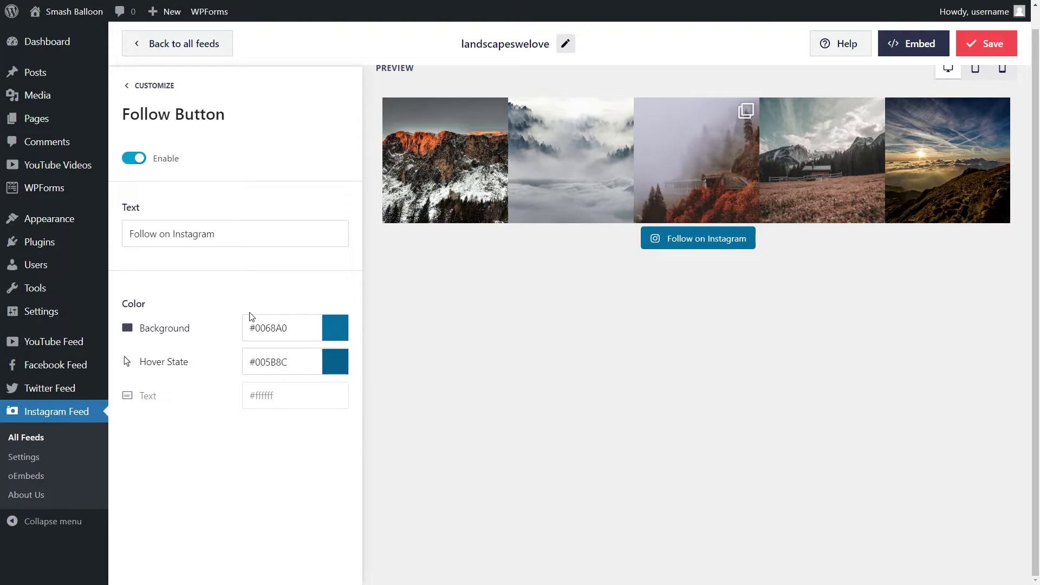
left_click(134, 157)
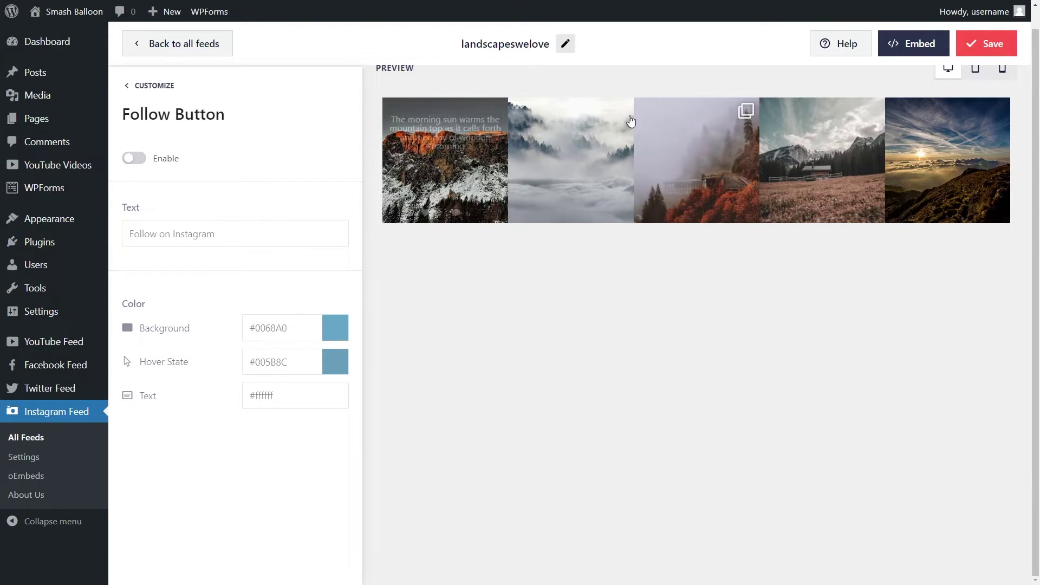
left_click(986, 43)
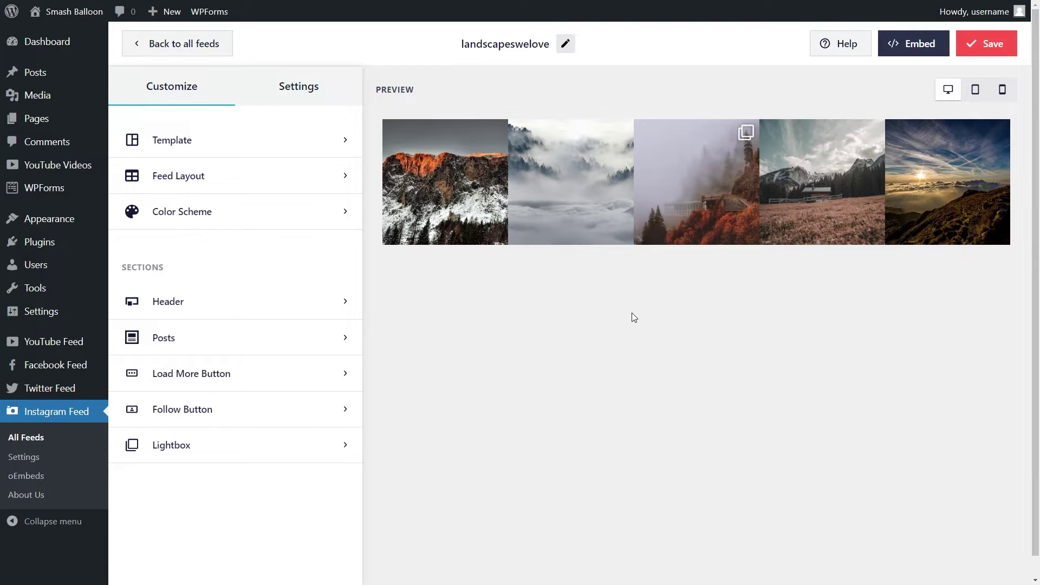
left_click(904, 52)
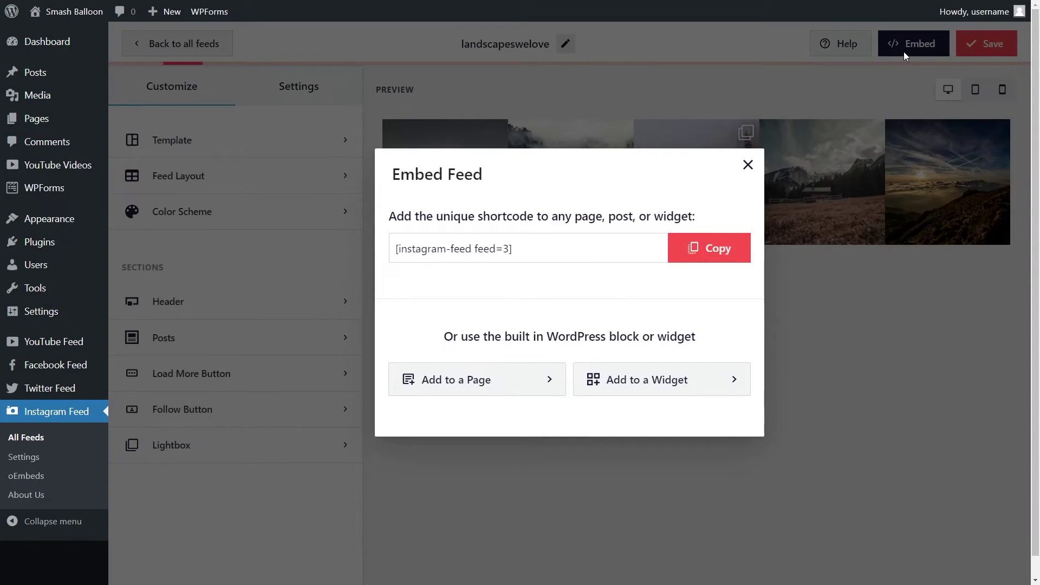
Step: Copy the feed shortcode and insert an Instagram Feed block into Footer Builder Widget 4
left_click(705, 251)
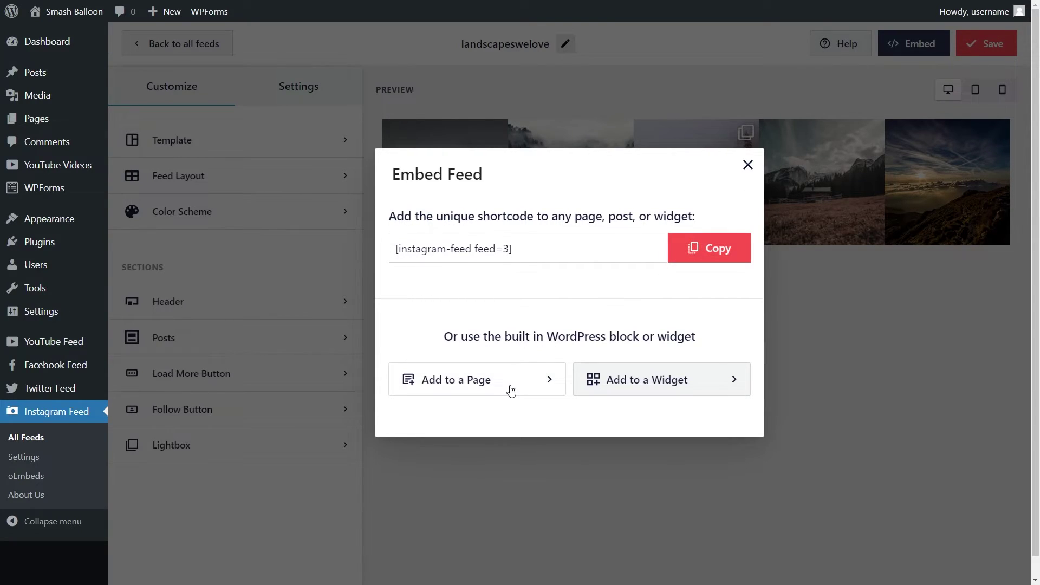
left_click(650, 391)
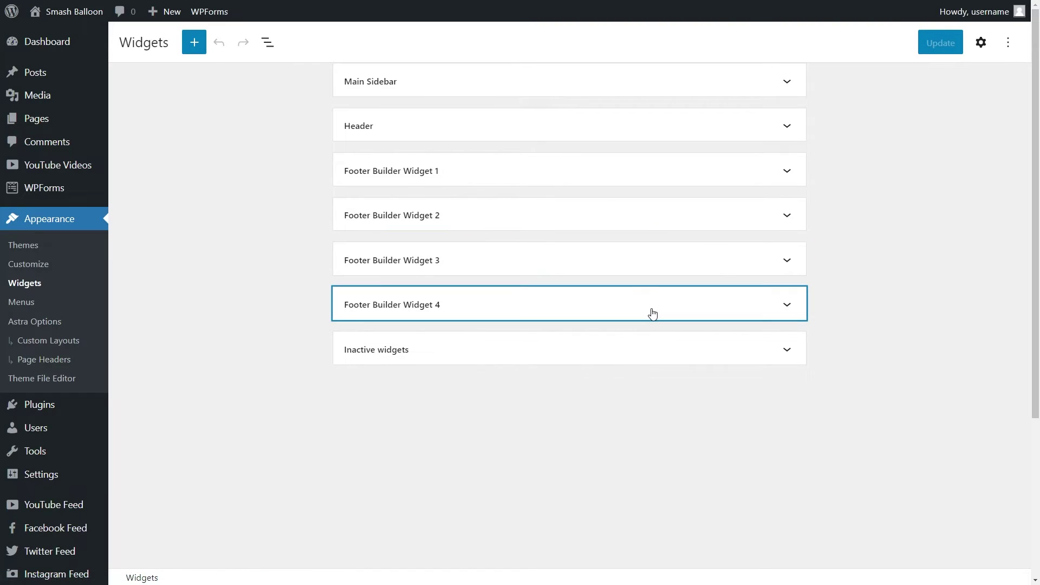
left_click(778, 310)
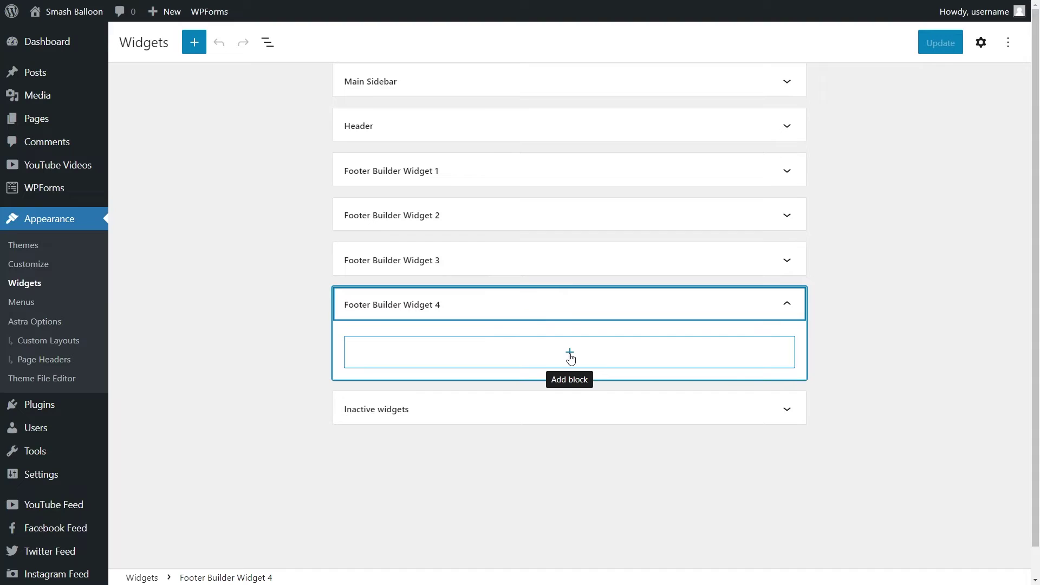
left_click(570, 355)
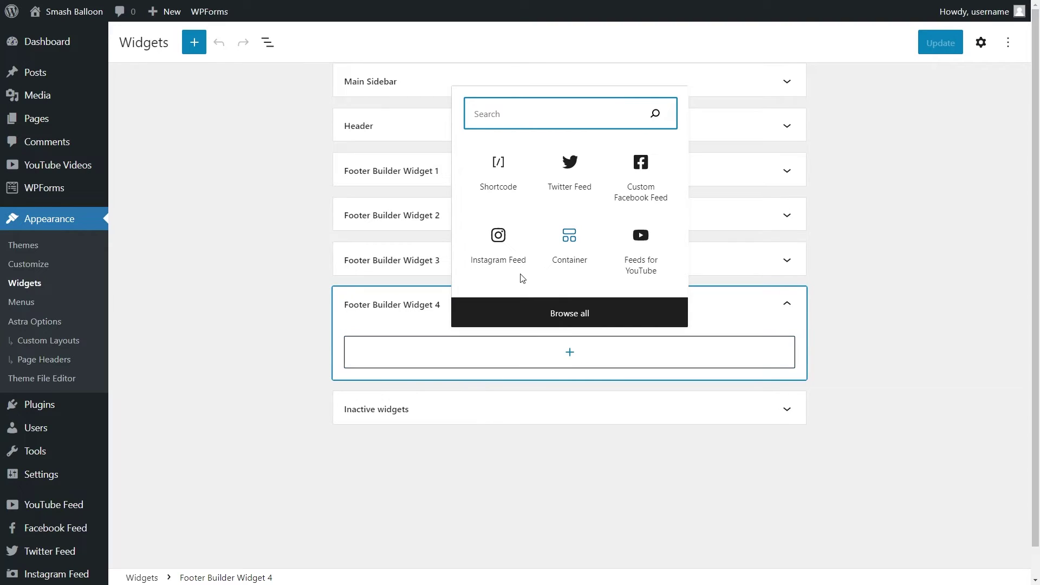
left_click(499, 244)
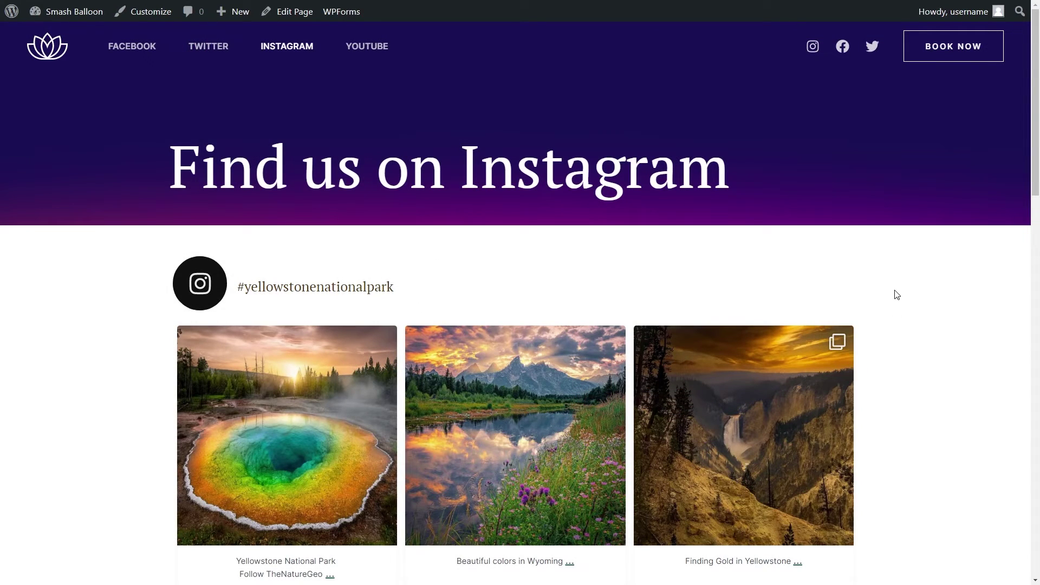
Step: Scroll the live page past the hashtag grid to the footer's five-post landscape row
scroll(900, 314, "down", 2)
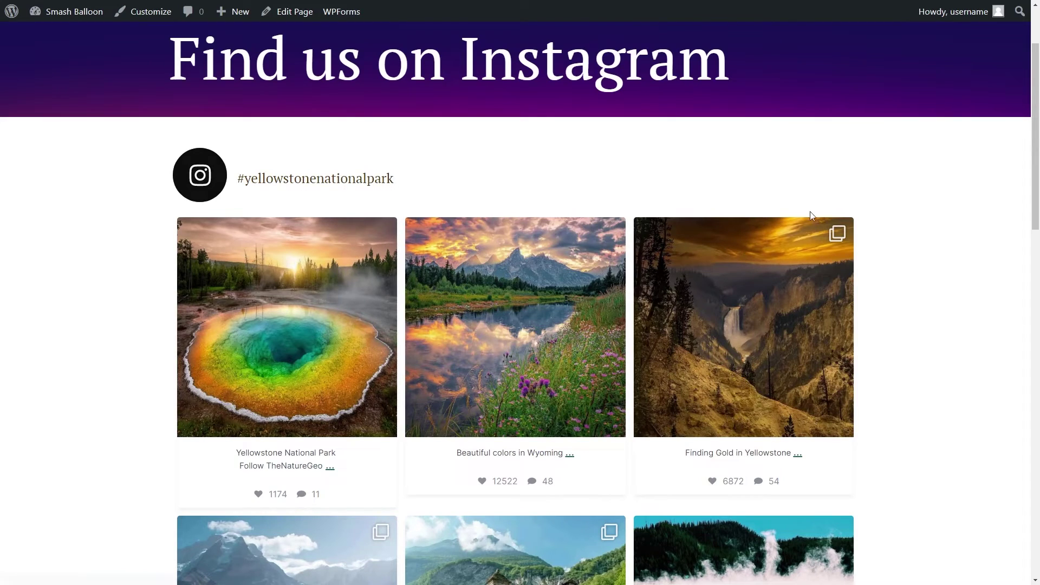
scroll(897, 278, "down", 4)
scroll(897, 277, "down", 13)
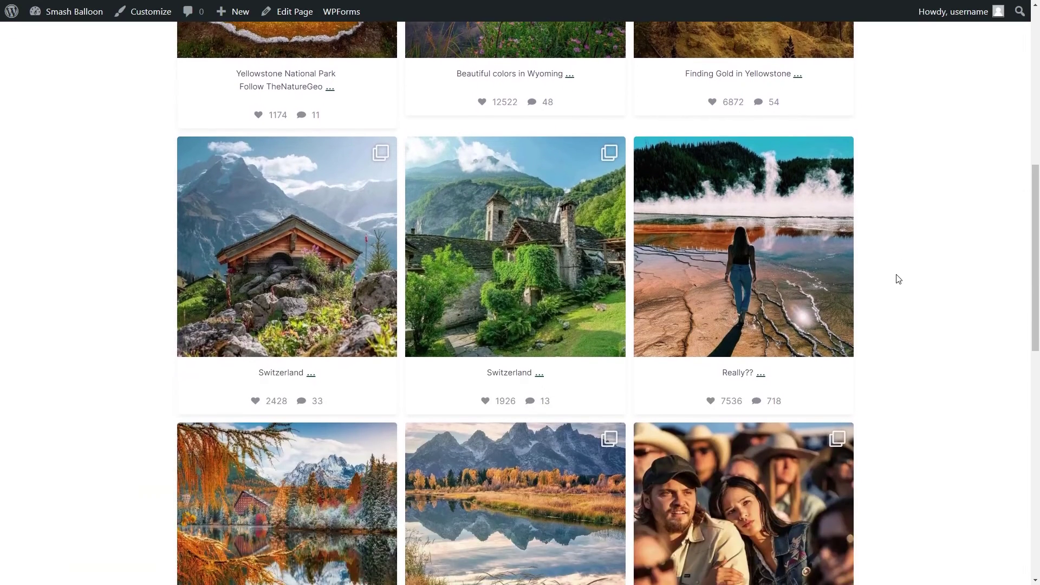
scroll(901, 293, "down", 1)
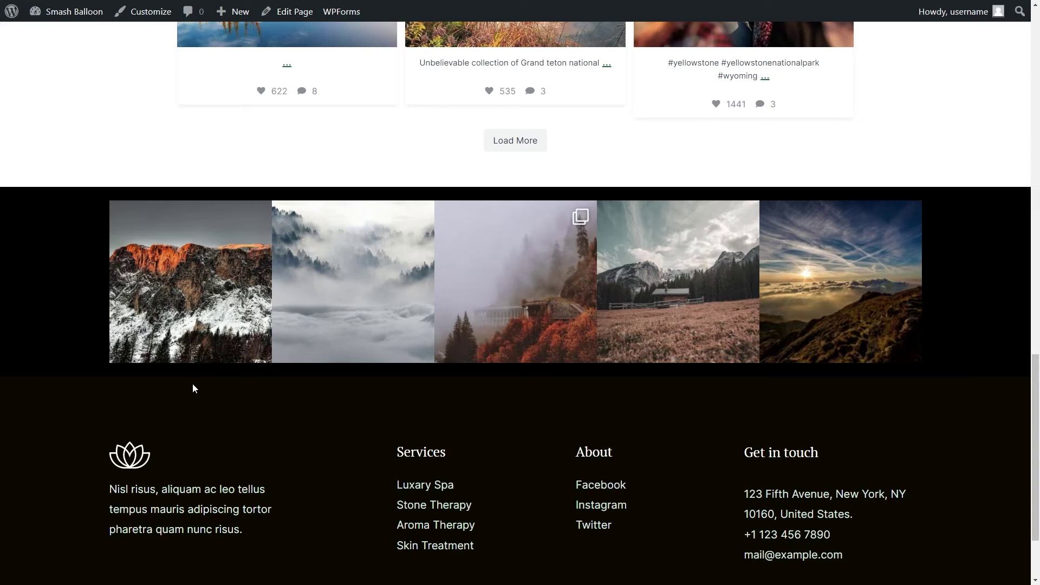
scroll(111, 93, "up", 10)
scroll(144, 237, "down", 10)
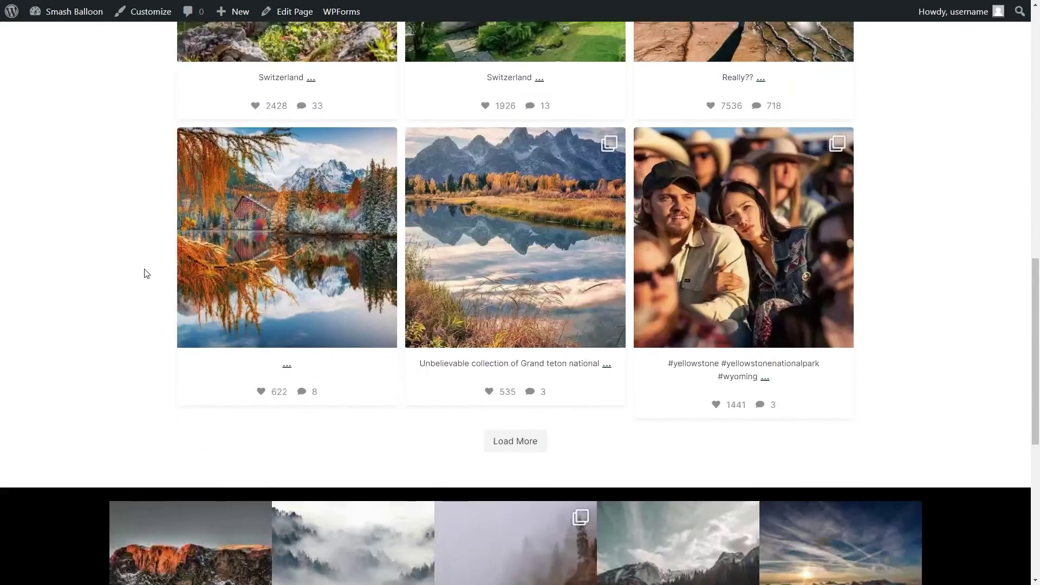